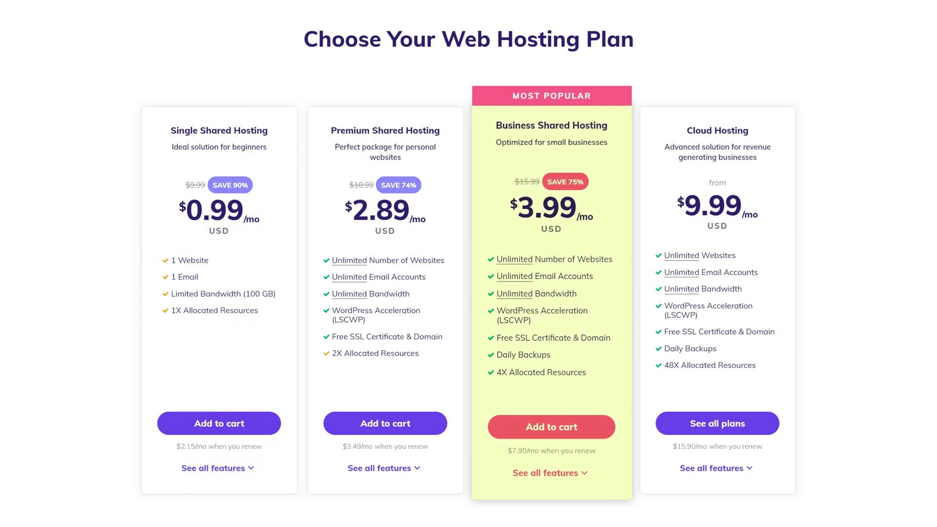
Order Single Shared Hosting for 48 months with a discount coupon, totalling $42.72
left_click(201, 425)
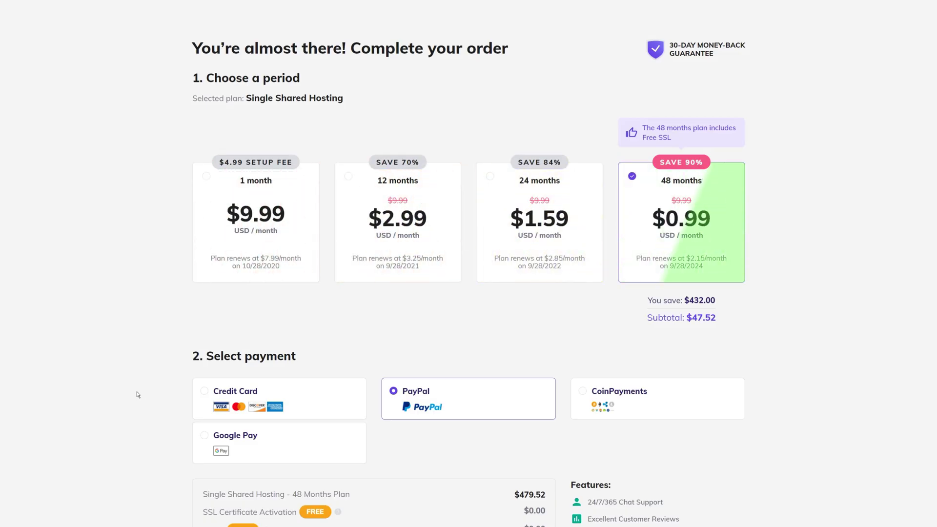
left_click(572, 238)
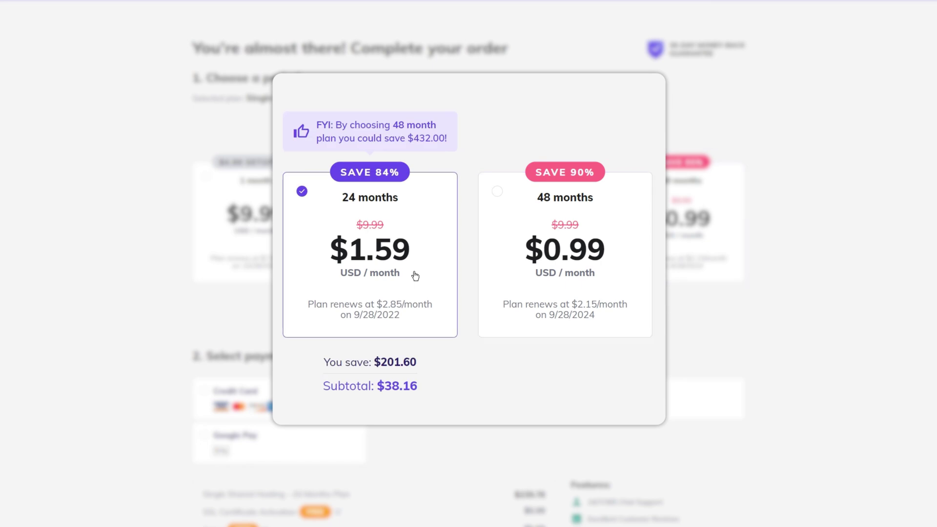
left_click(533, 271)
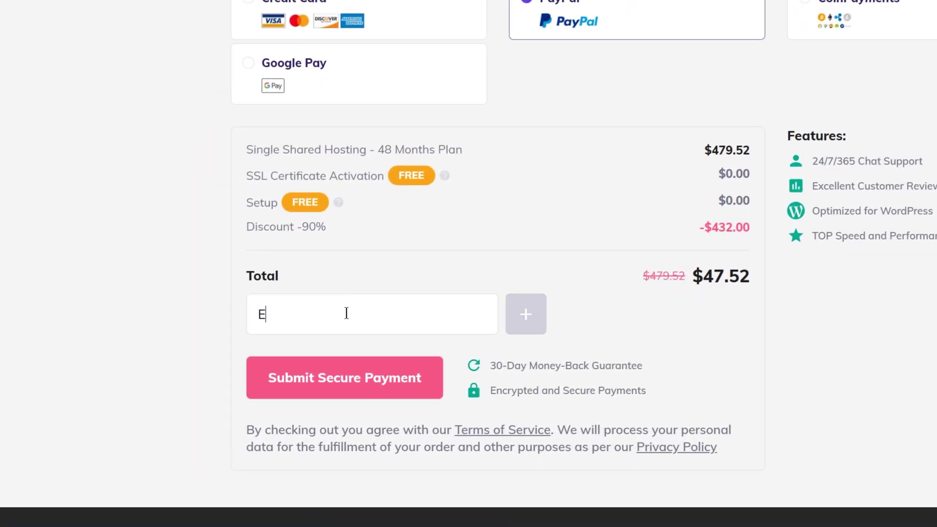
left_click(522, 315)
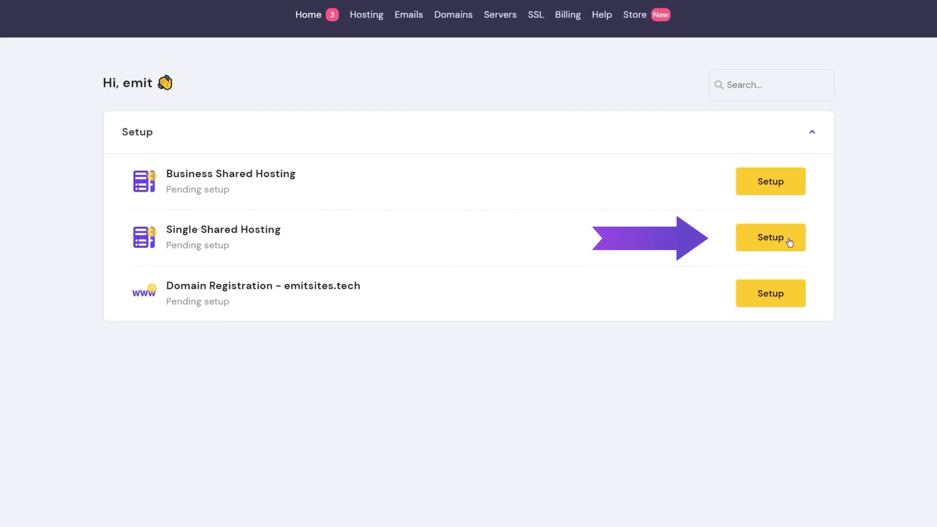
Start the guided setup of the hosting plan using emitsites.tech as the domain
left_click(789, 242)
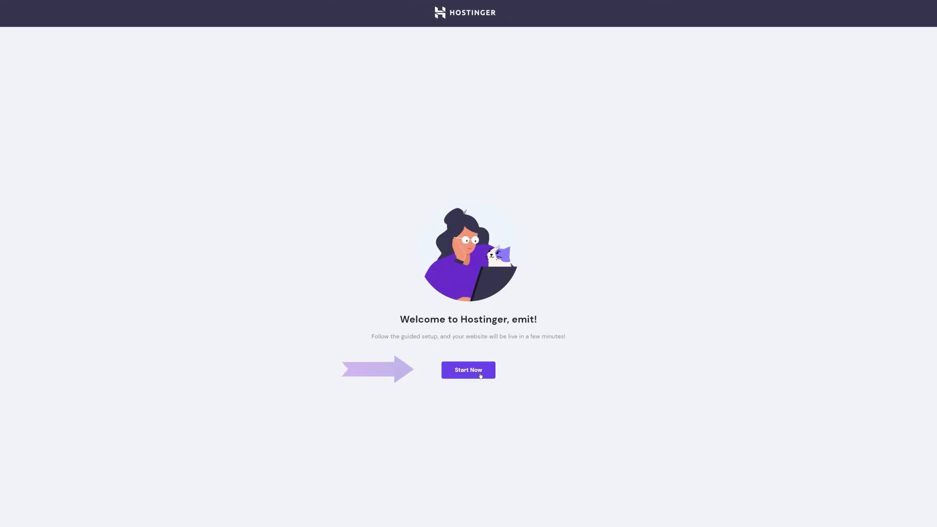
left_click(481, 375)
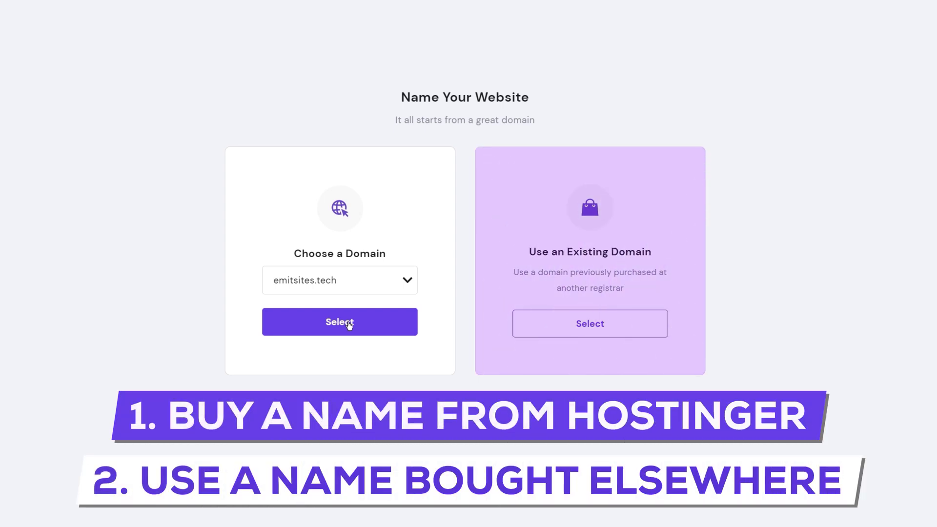
left_click(349, 323)
left_click(253, 333)
type("E")
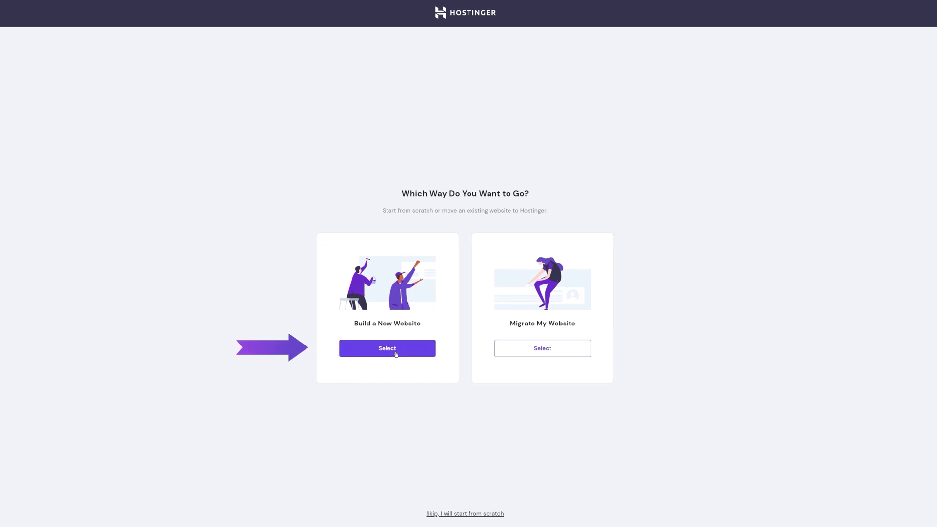
Build a new WordPress website with an admin account, skipping the template
left_click(395, 353)
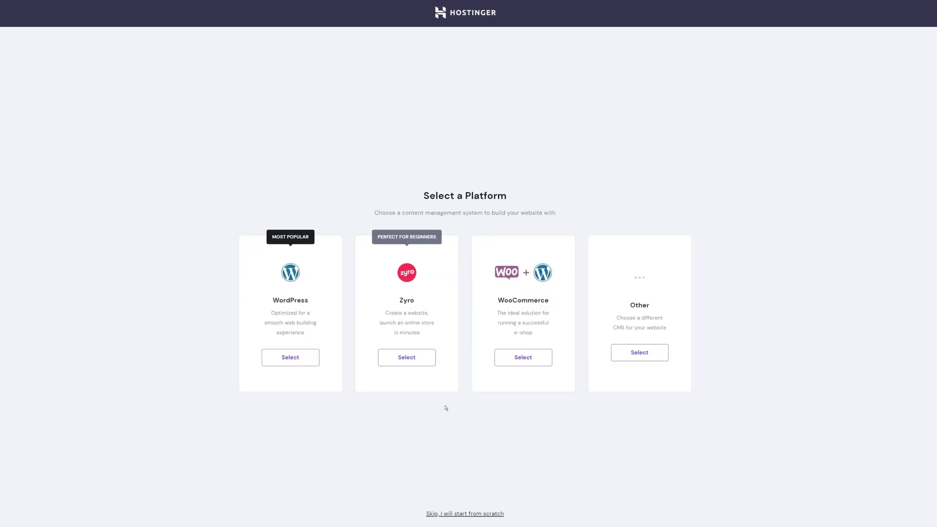
left_click(299, 364)
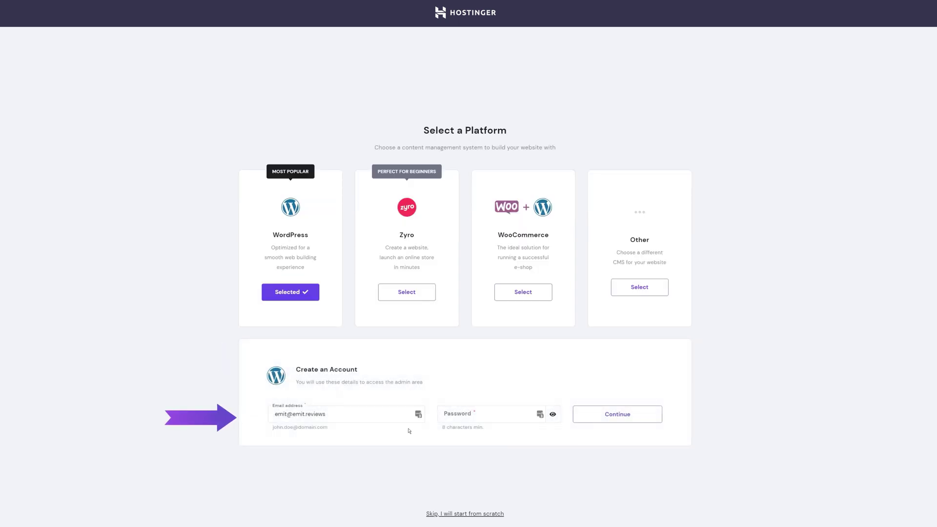
left_click(643, 414)
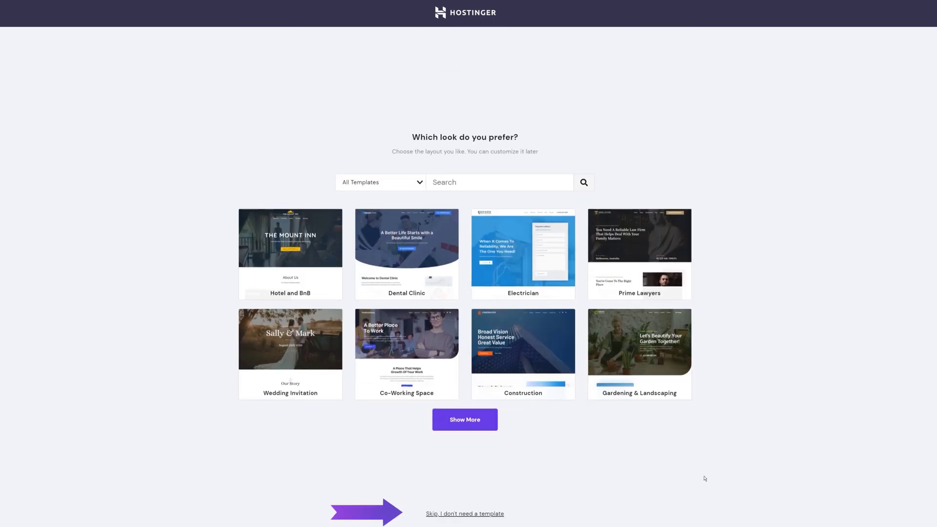
left_click(483, 514)
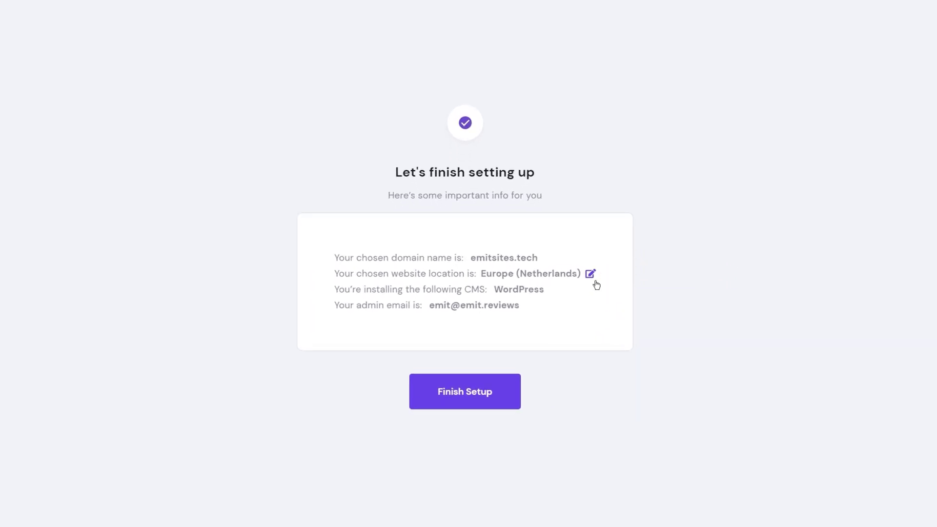
Change the website's server location to North America (USA)
left_click(590, 274)
left_click(567, 217)
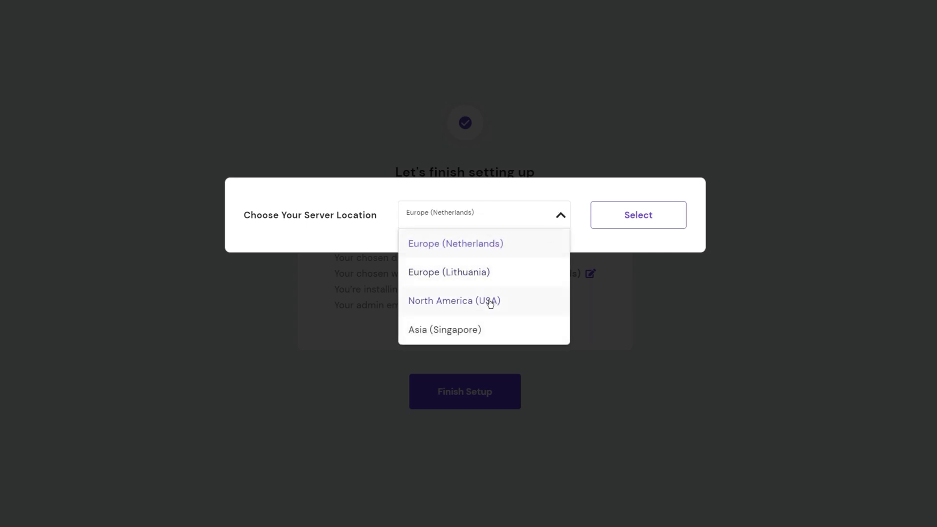
left_click(489, 301)
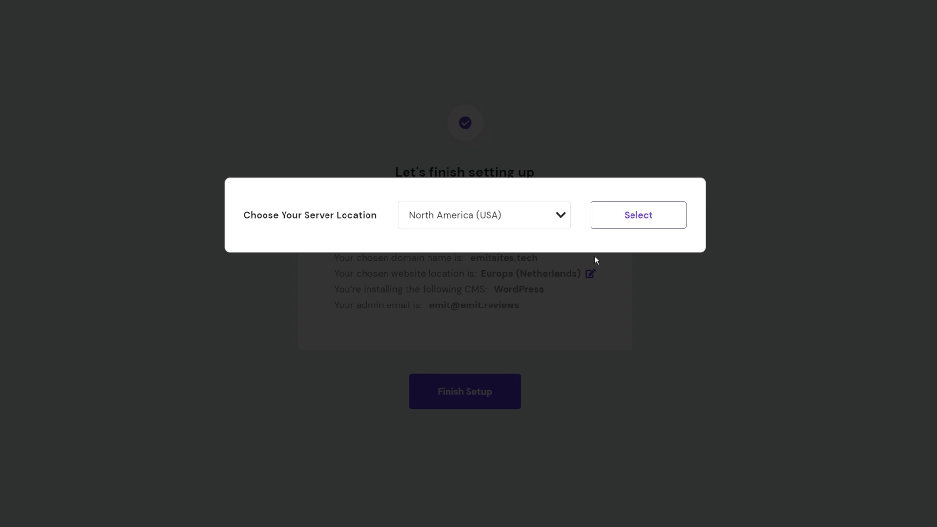
left_click(645, 219)
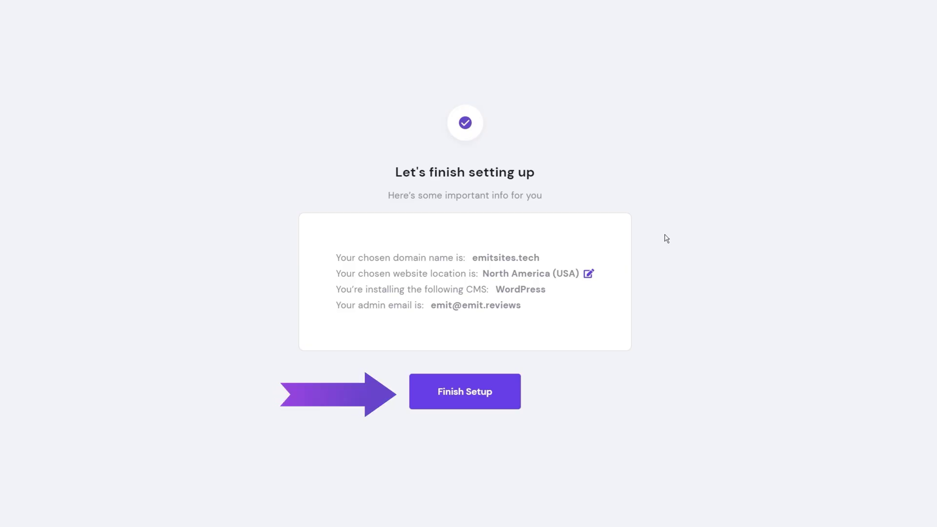
Finish setup, then visit emitsites.tech and check its connection, which shows Not secure
left_click(485, 401)
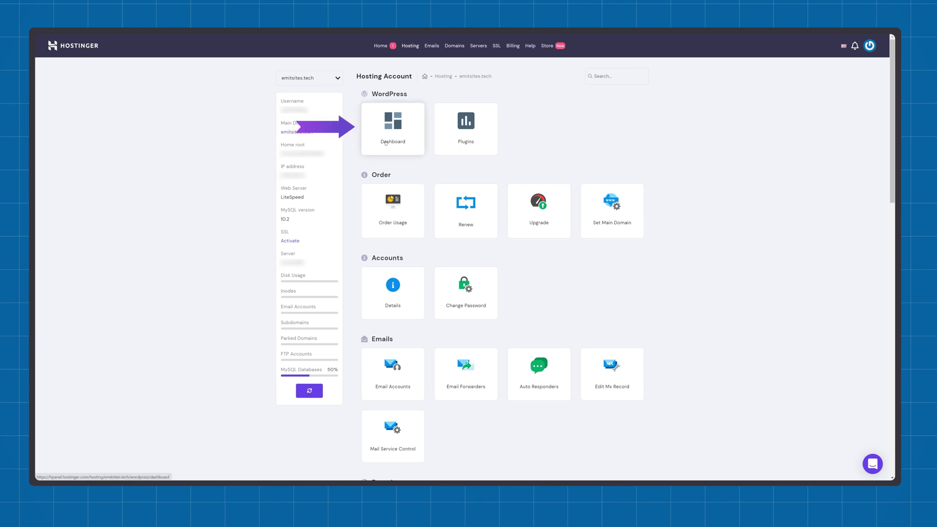
left_click(385, 142)
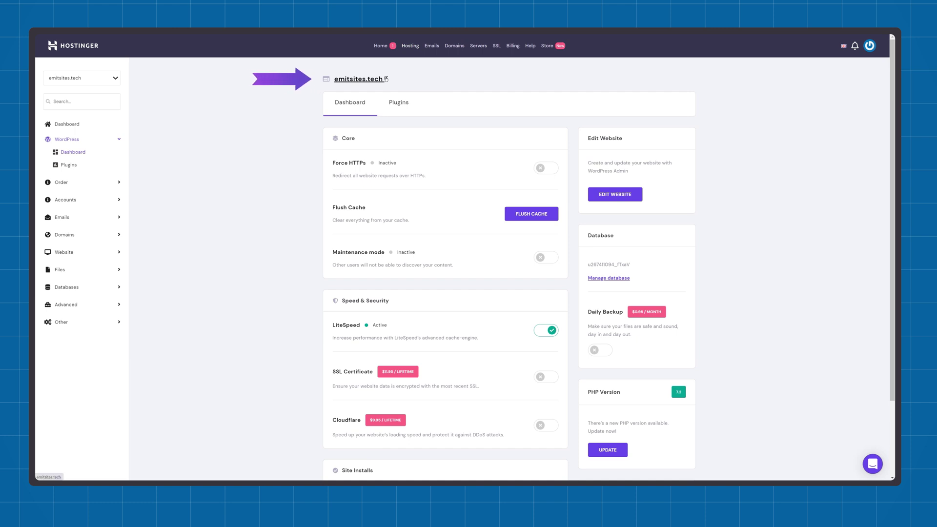
left_click(385, 78)
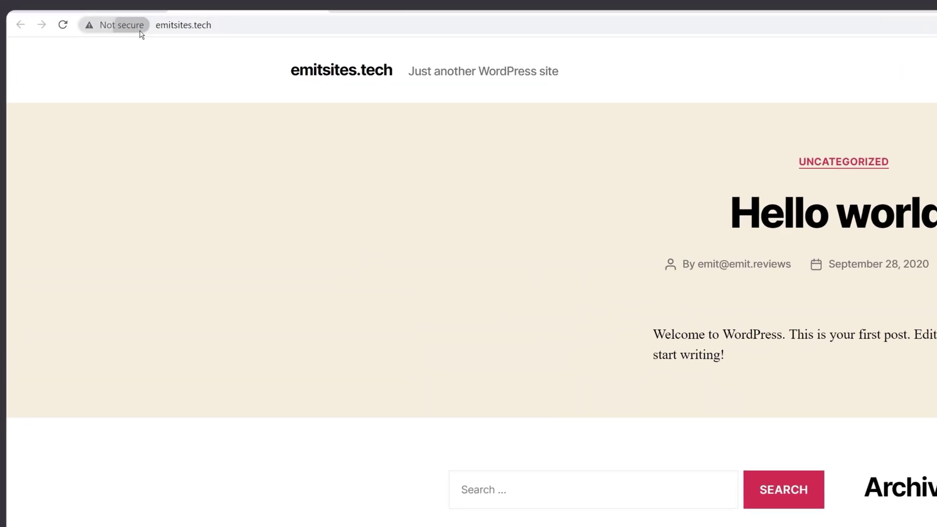
left_click(92, 42)
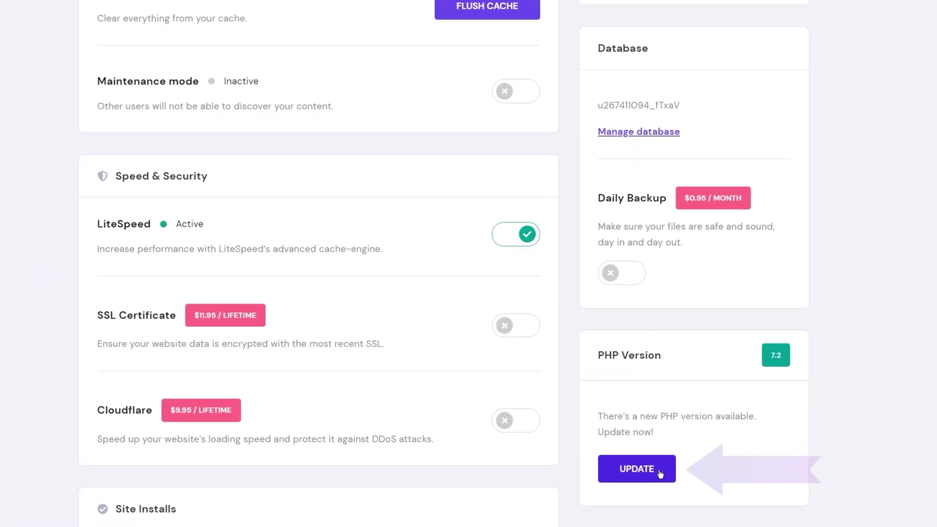
Upgrade the site's PHP version from 7.2 to 7.4 and open the WordPress admin
left_click(608, 457)
scroll(662, 472, "down", 3)
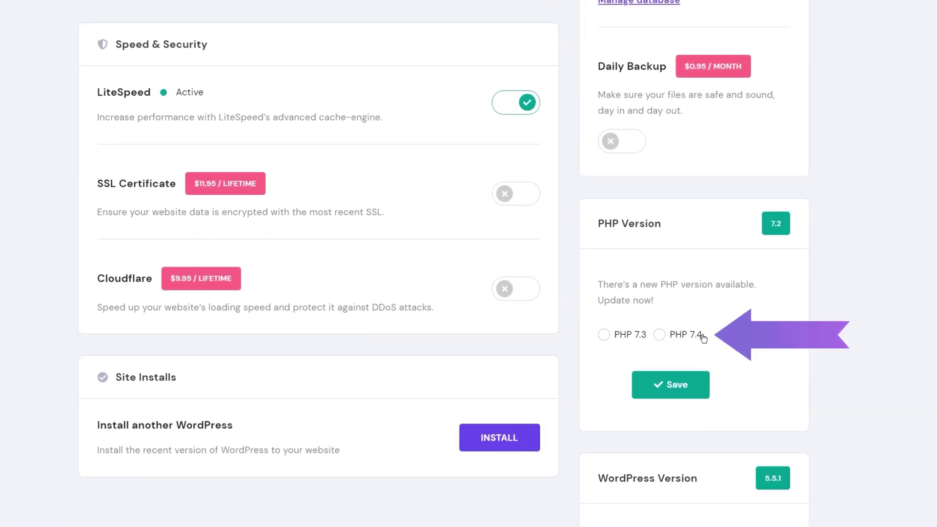
left_click(659, 335)
left_click(703, 390)
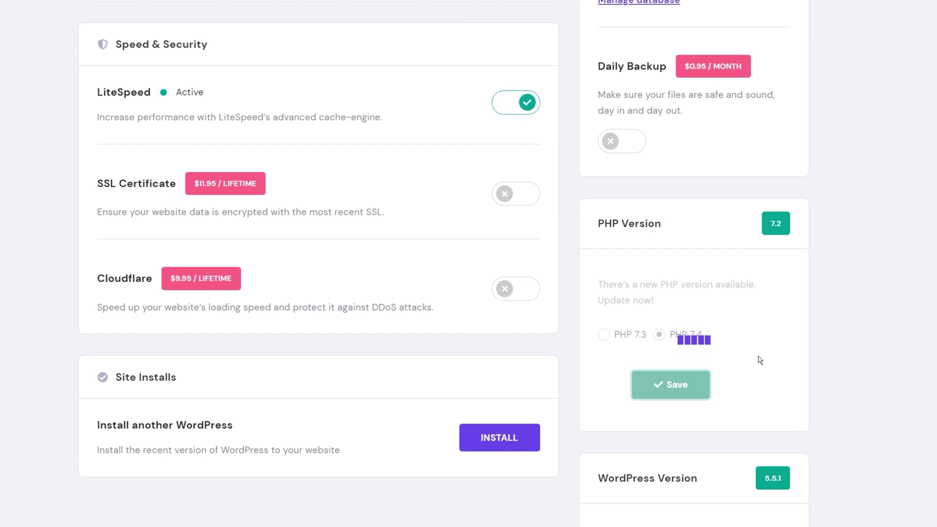
scroll(570, 352, "up", 8)
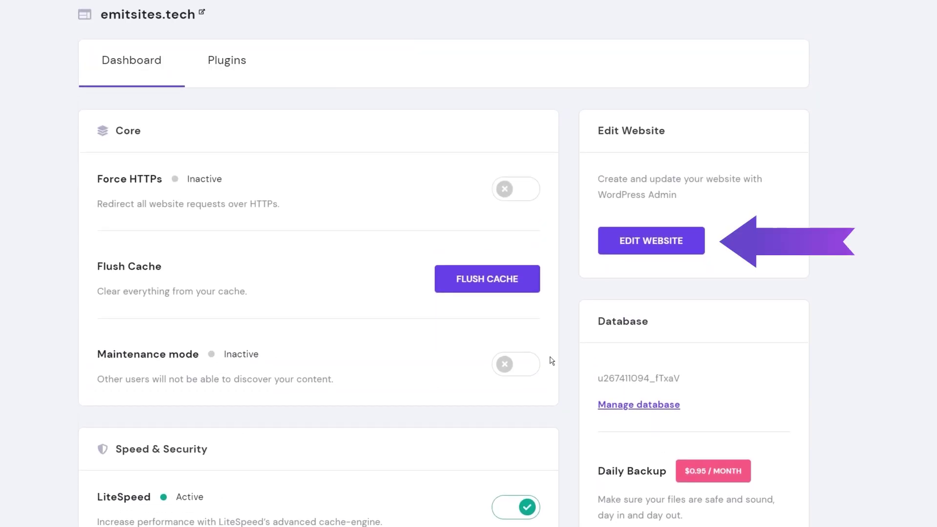
left_click(636, 252)
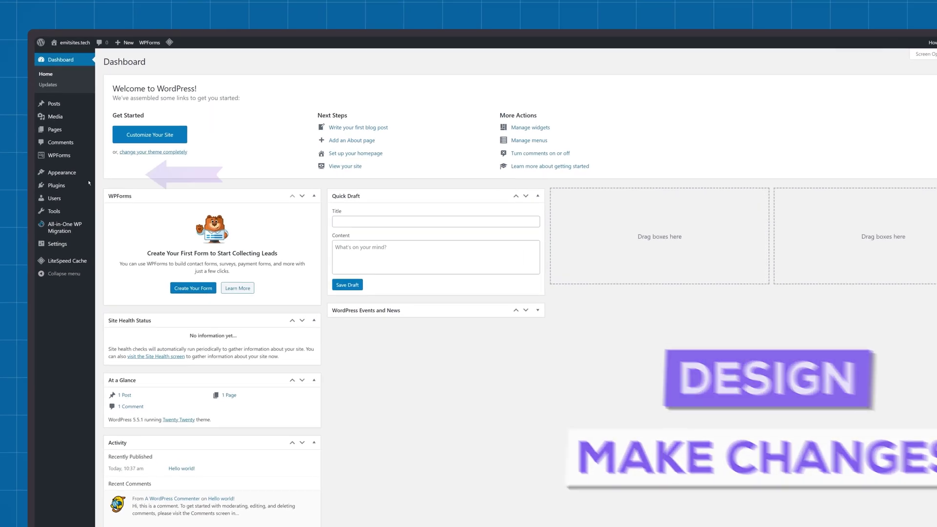
Search the theme directory for Astra, then install and activate it
mouse_move(86, 170)
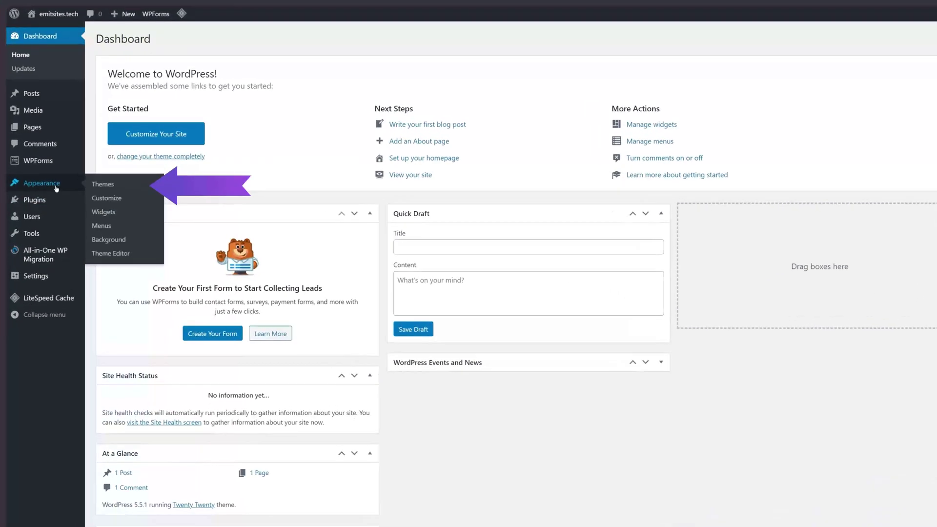
left_click(118, 186)
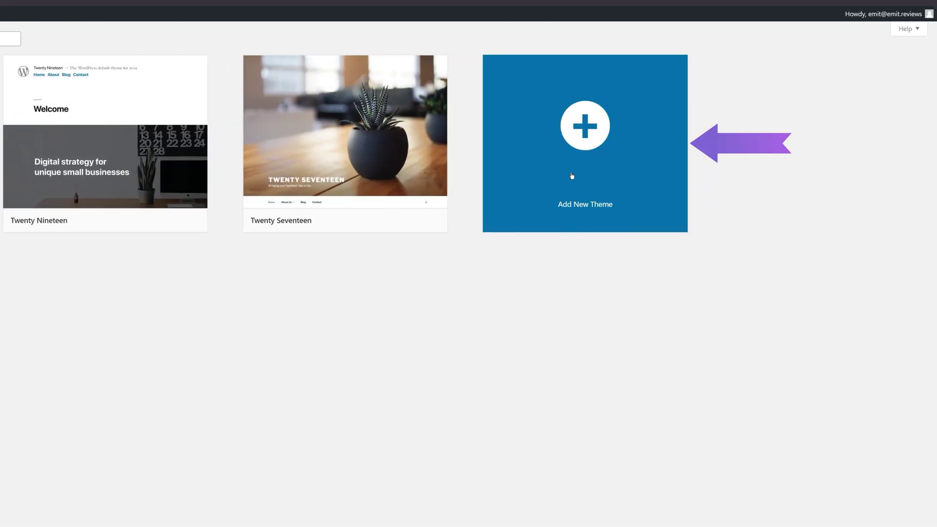
left_click(571, 175)
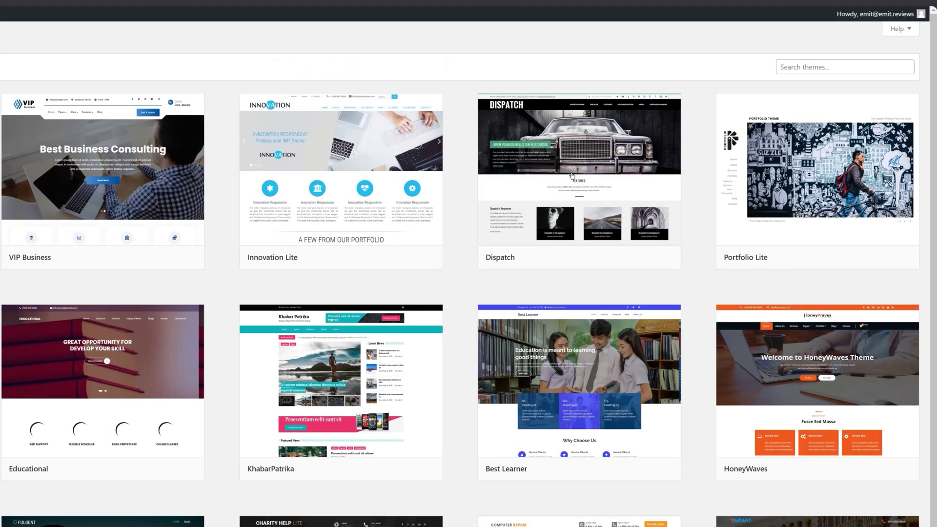
left_click(796, 66)
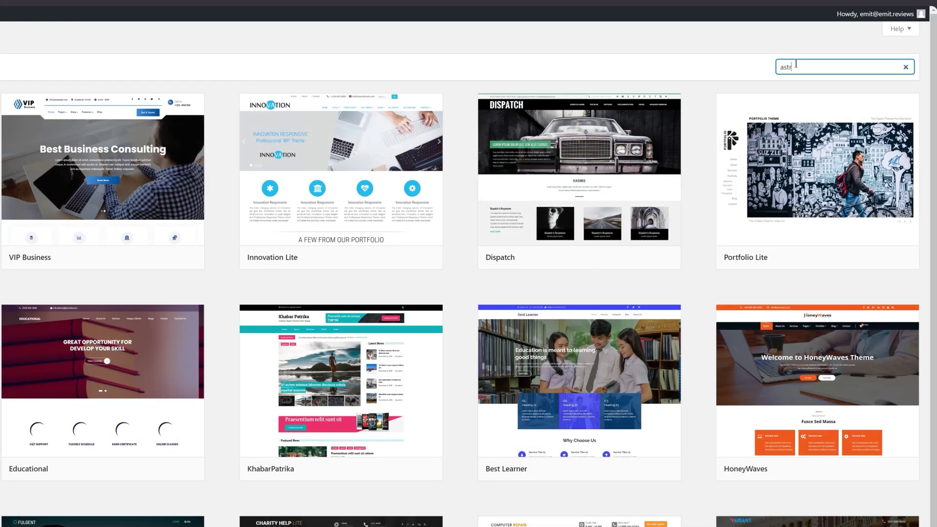
type("astr")
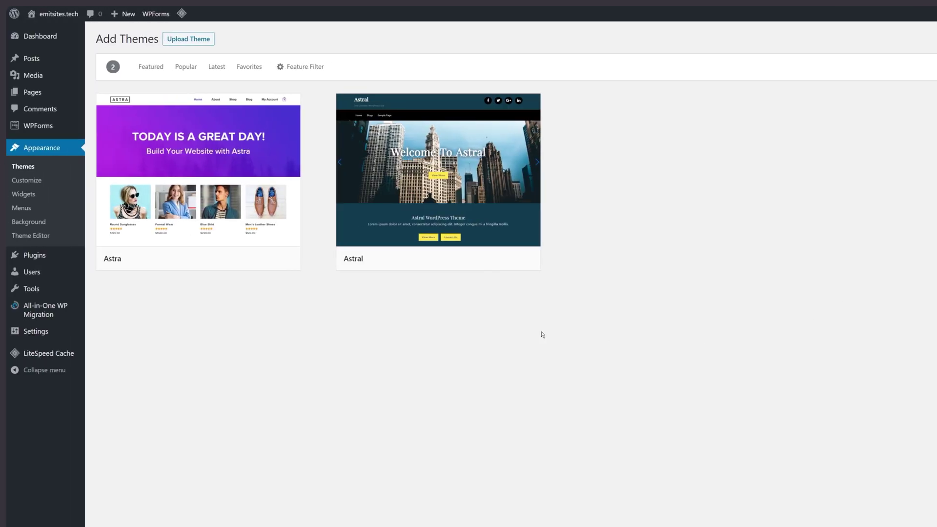
mouse_move(240, 261)
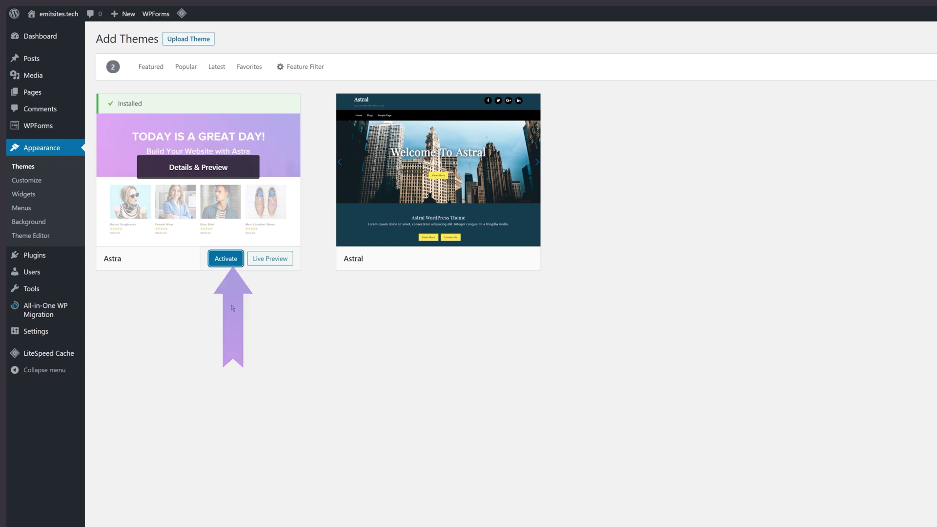
left_click(225, 258)
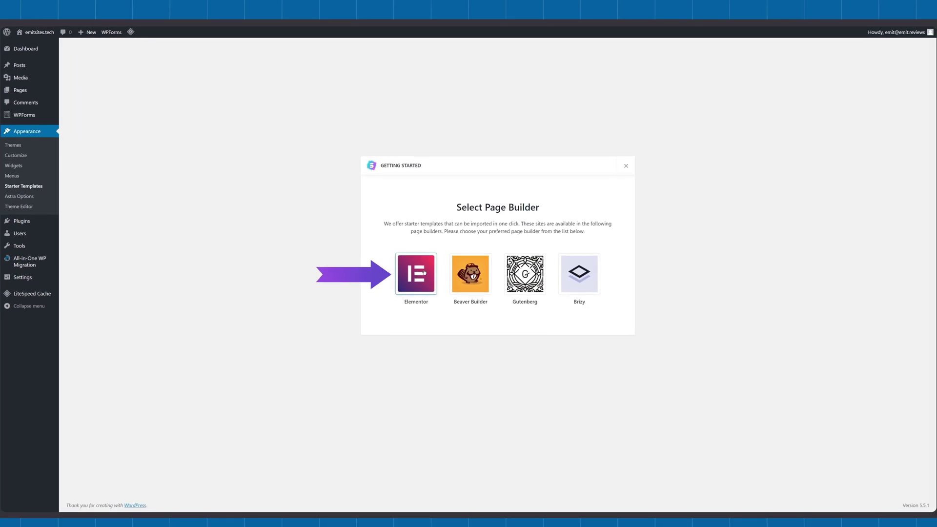
Choose Elementor as the page builder and show only free starter templates
left_click(424, 272)
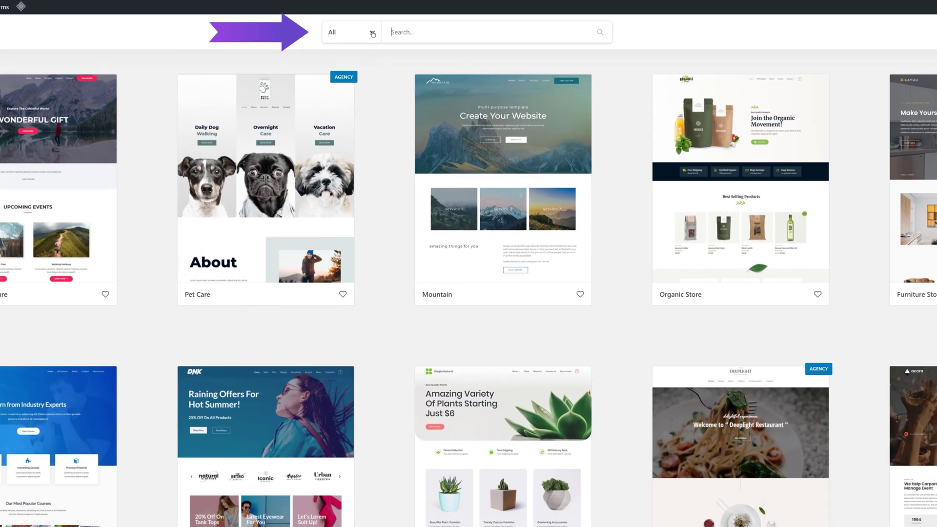
left_click(373, 34)
left_click(334, 144)
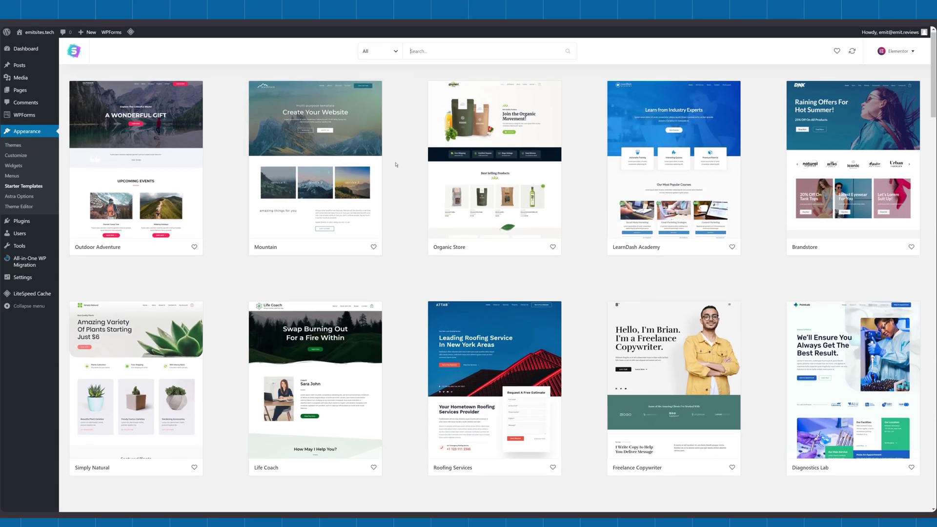
scroll(396, 165, "down", 5)
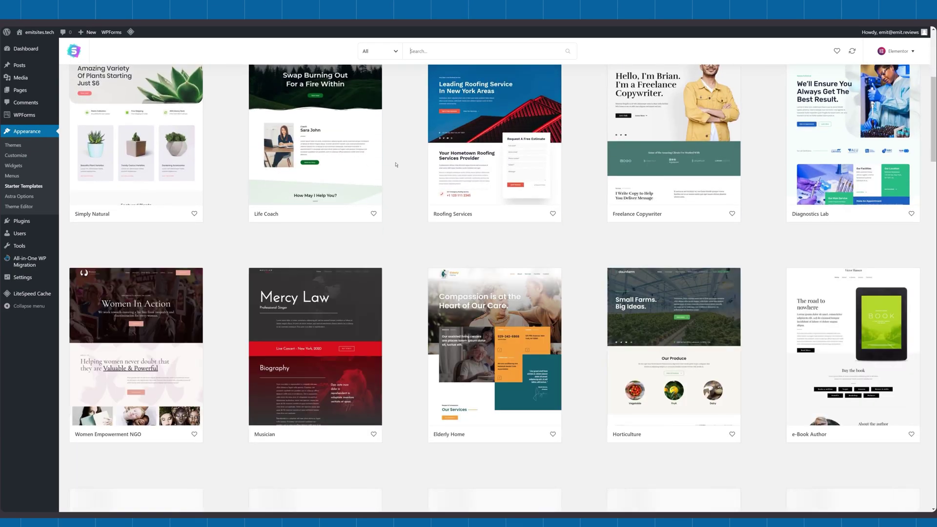
scroll(395, 164, "down", 4)
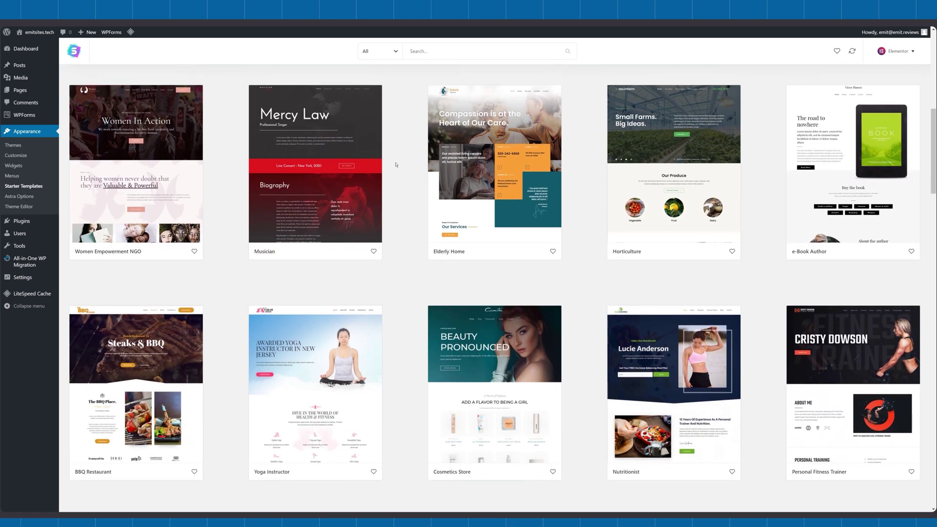
scroll(395, 165, "up", 8)
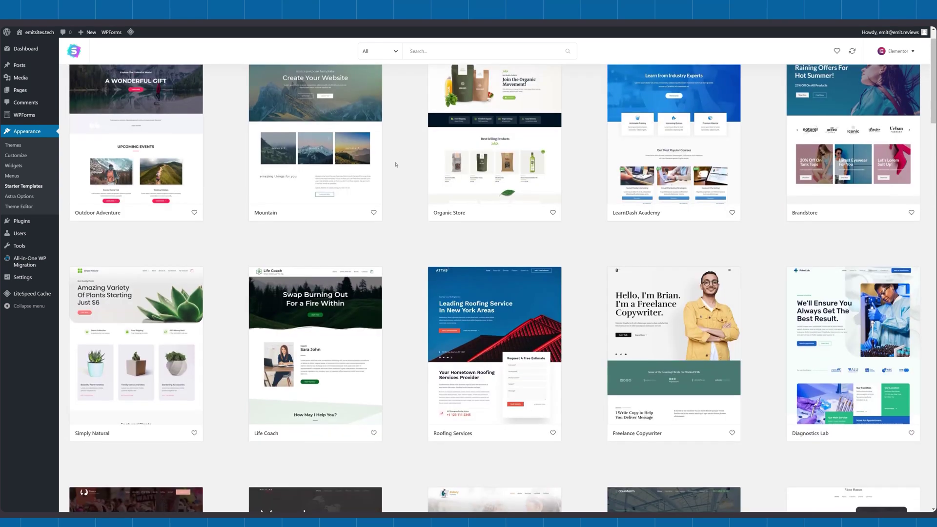
scroll(395, 165, "up", 1)
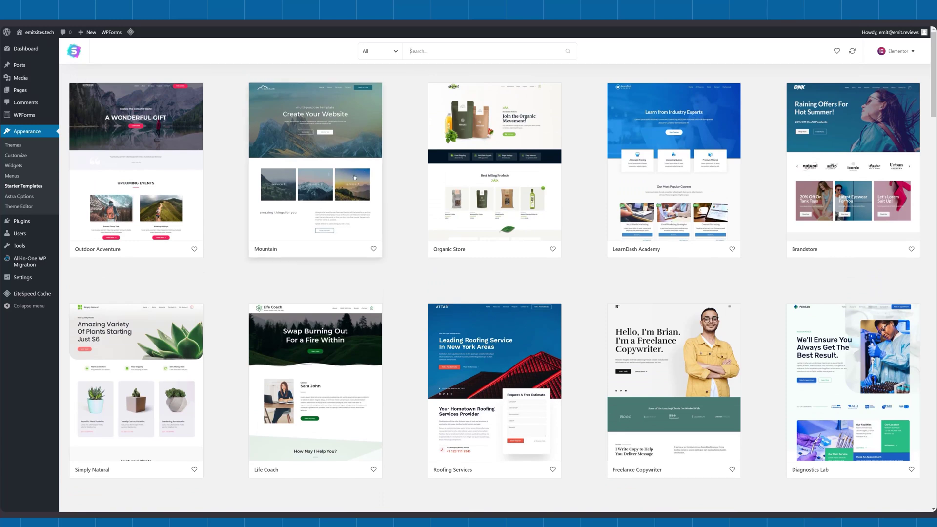
Import the complete Mountain starter site
left_click(351, 179)
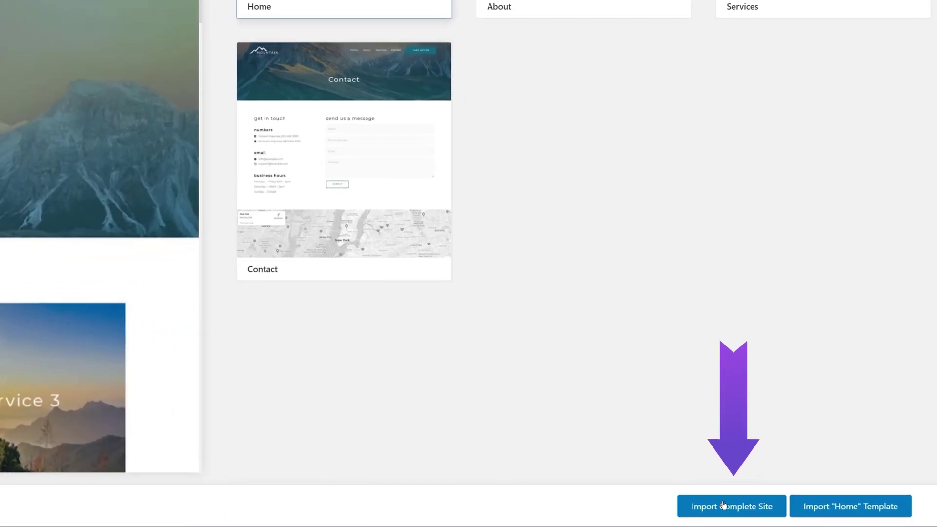
left_click(726, 508)
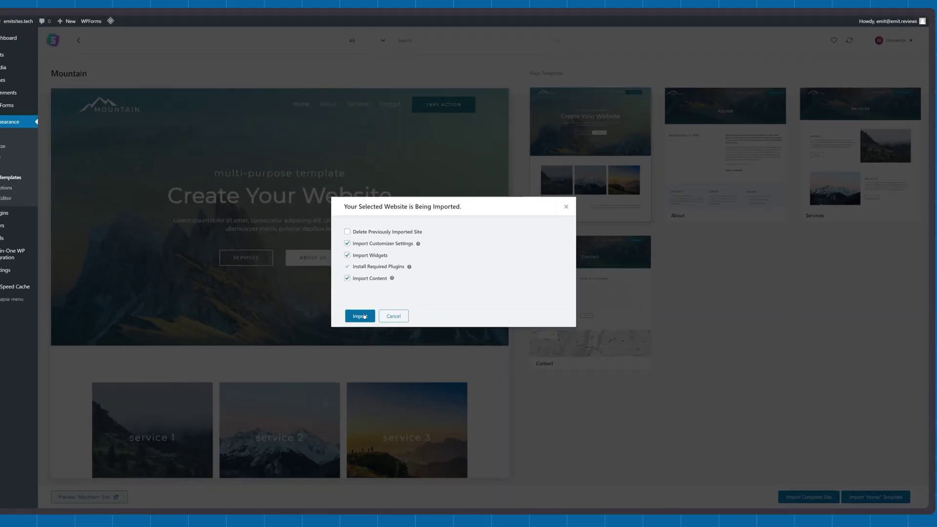
left_click(364, 316)
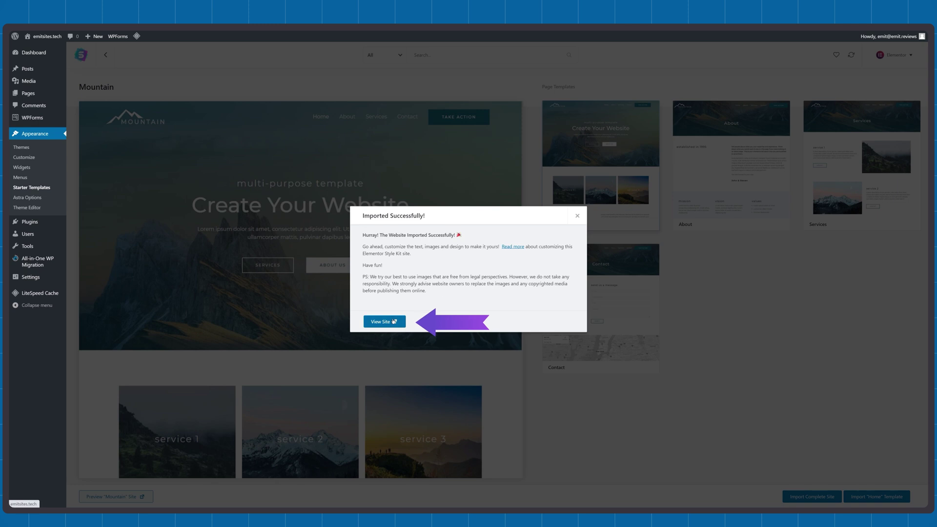
View the live site and hard-reload it with Ctrl+Shift+R to show the Mountain homepage
left_click(394, 322)
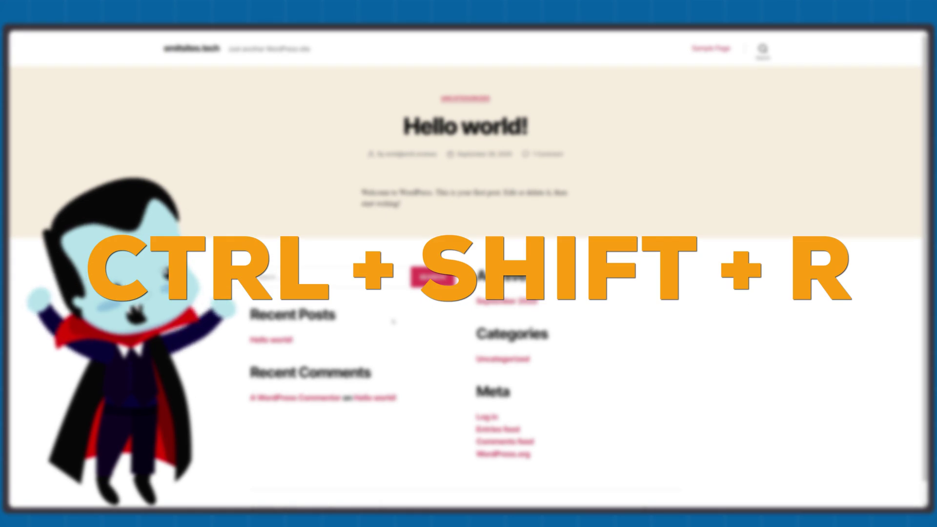
key("ctrl+shift+r")
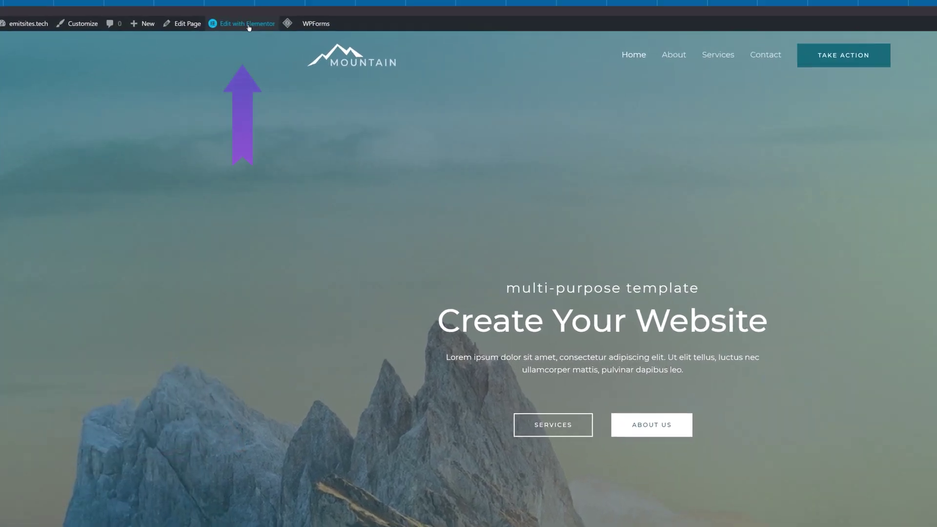
mouse_move(207, 38)
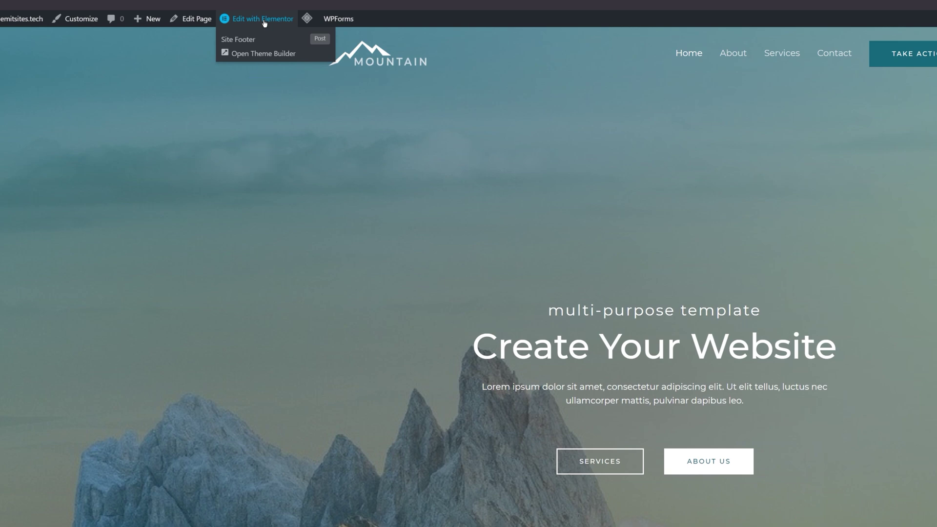
Open the homepage in Elementor and change the headline to 'Double Click To Edit'
left_click(264, 19)
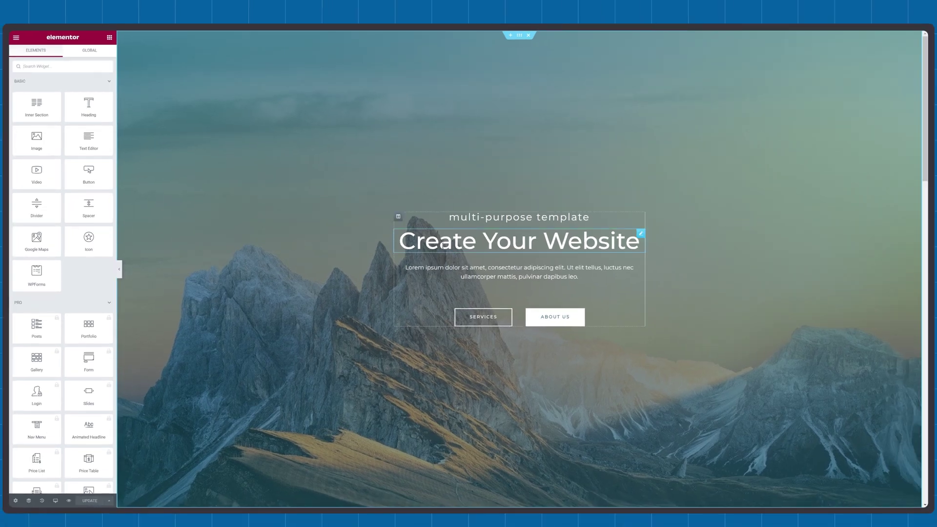
left_click(442, 245)
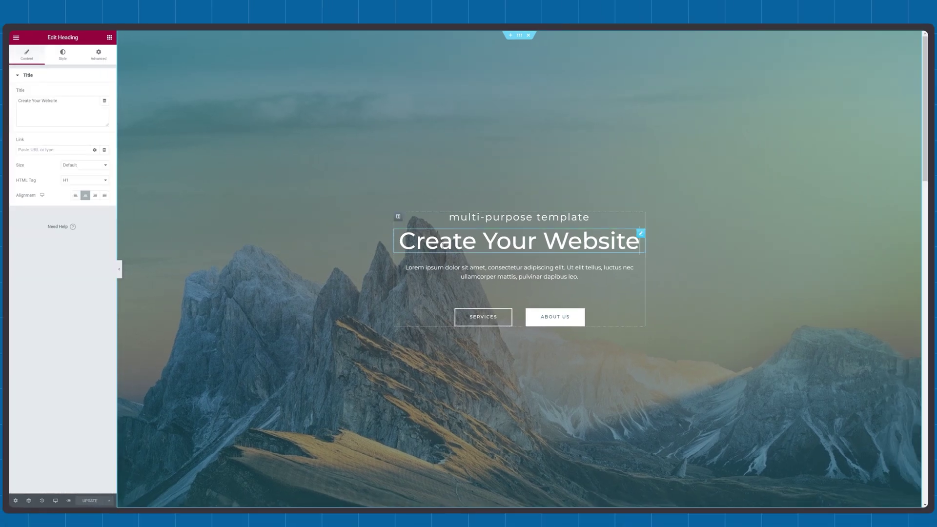
triple_click(442, 245)
type("Double Click To Edit")
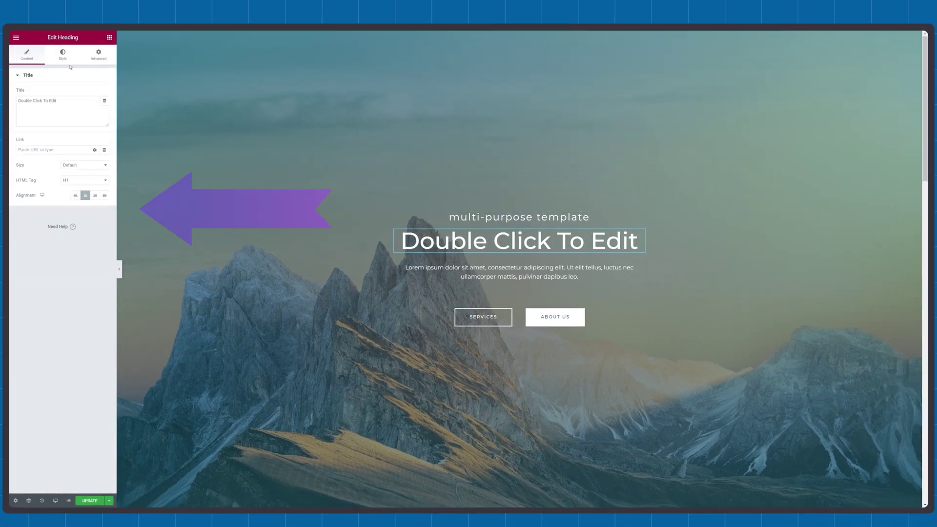
Drag a Video widget into the hero section below the buttons
left_click(16, 37)
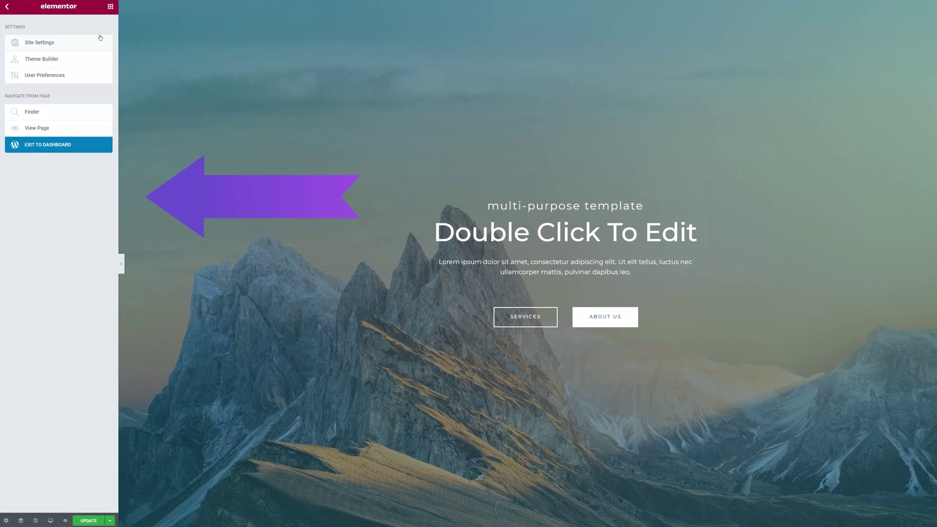
left_click(111, 7)
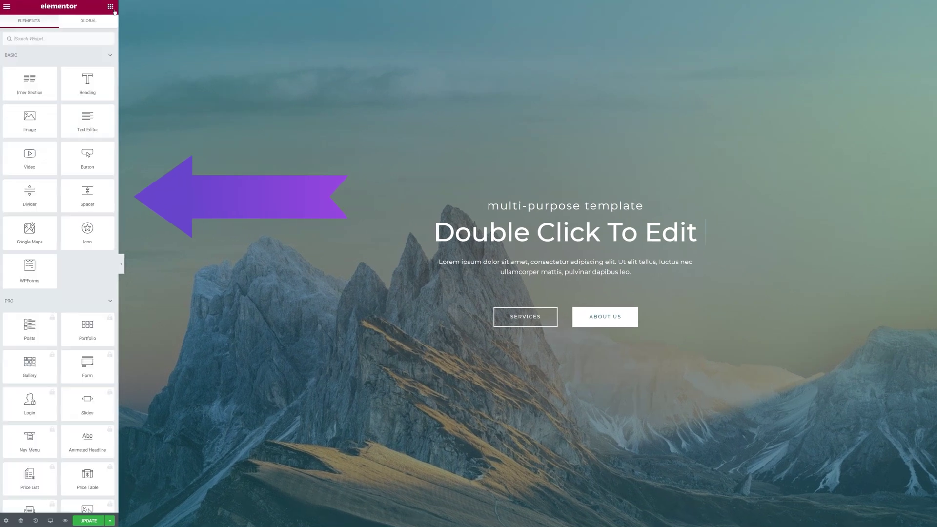
left_click_drag(87, 83, 527, 202)
left_click(110, 6)
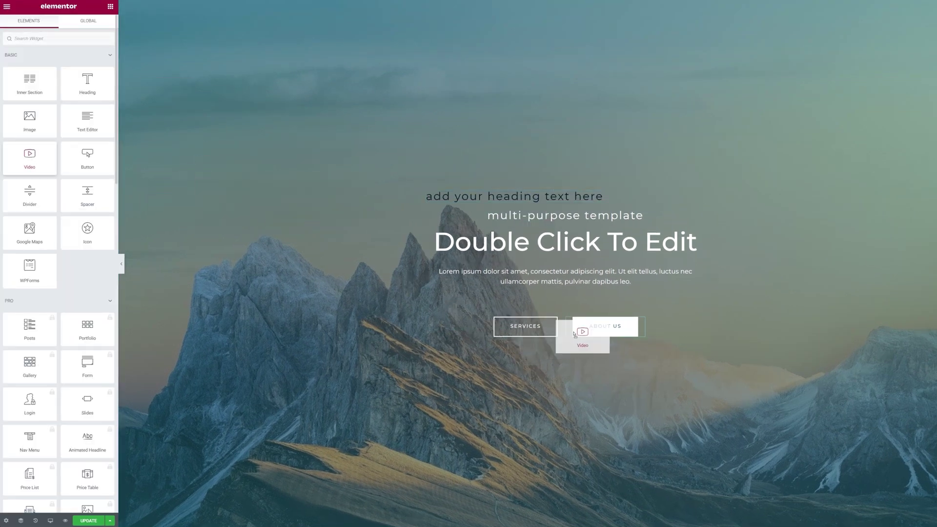
left_click_drag(564, 339, 565, 340)
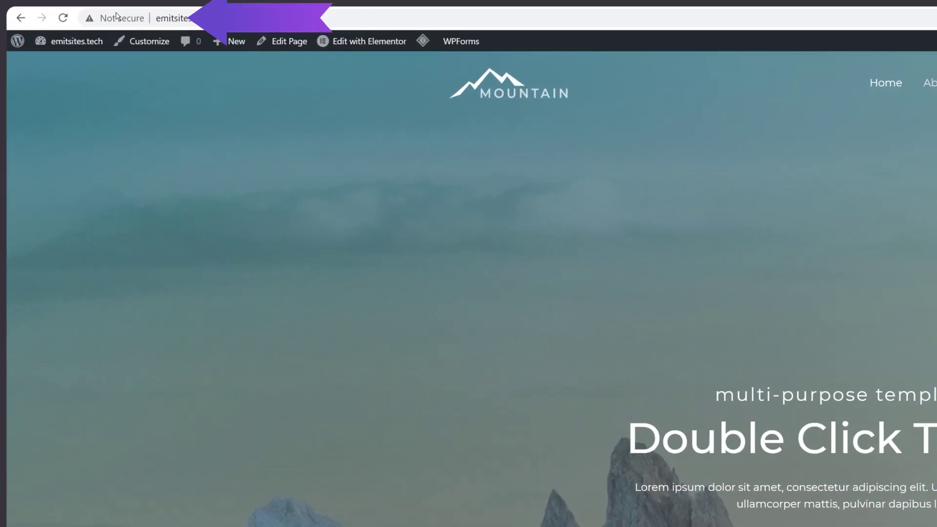
Go to the emitsites.tech hosting dashboard and open its SSL settings under Advanced
left_click(117, 19)
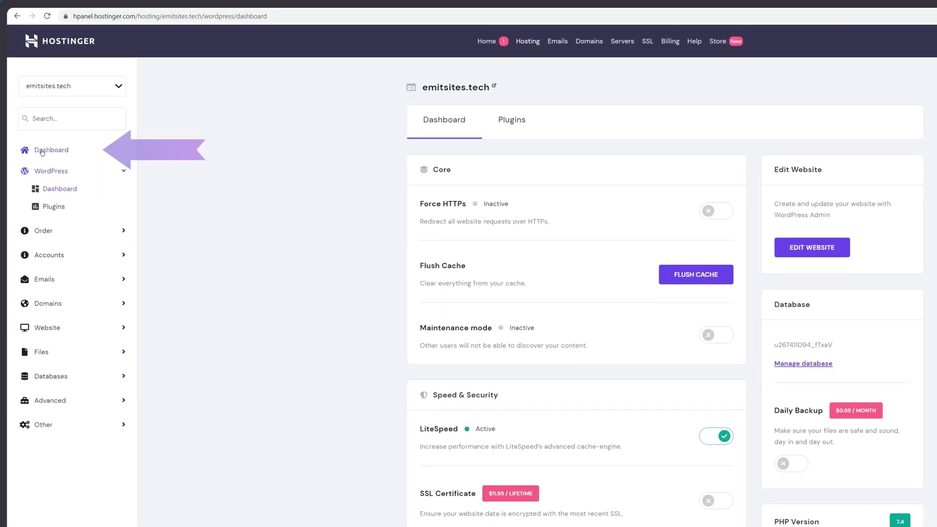
left_click(42, 152)
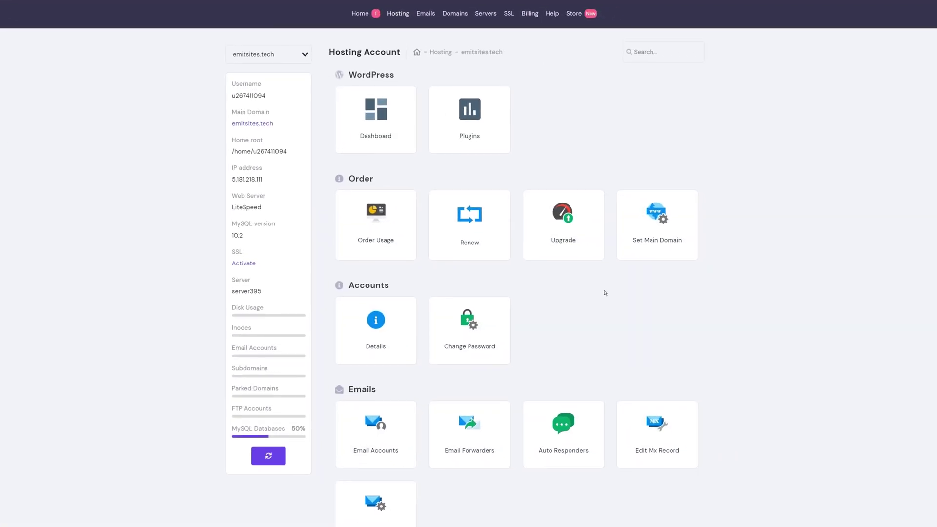
scroll(604, 292, "down", 10)
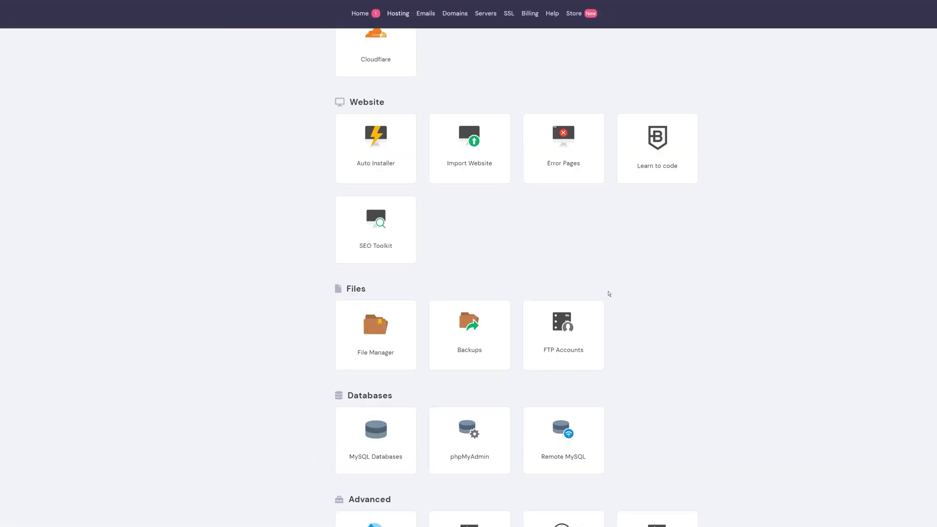
scroll(609, 294, "down", 4)
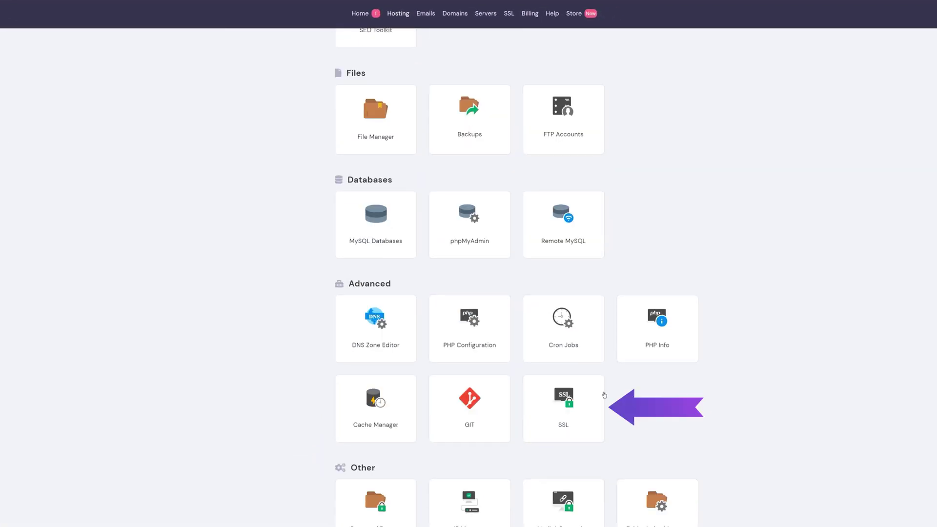
left_click(574, 426)
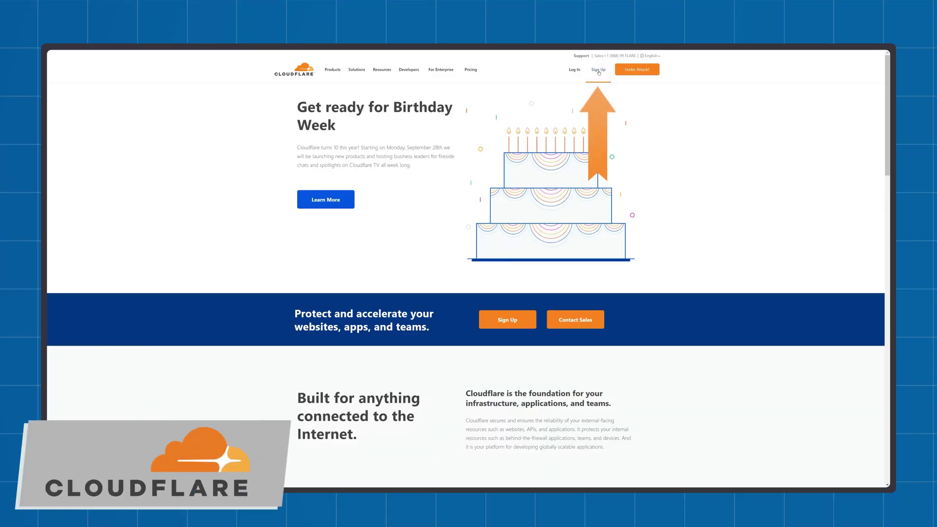
Sign up for a Cloudflare account with an e-mail address and password
left_click(598, 69)
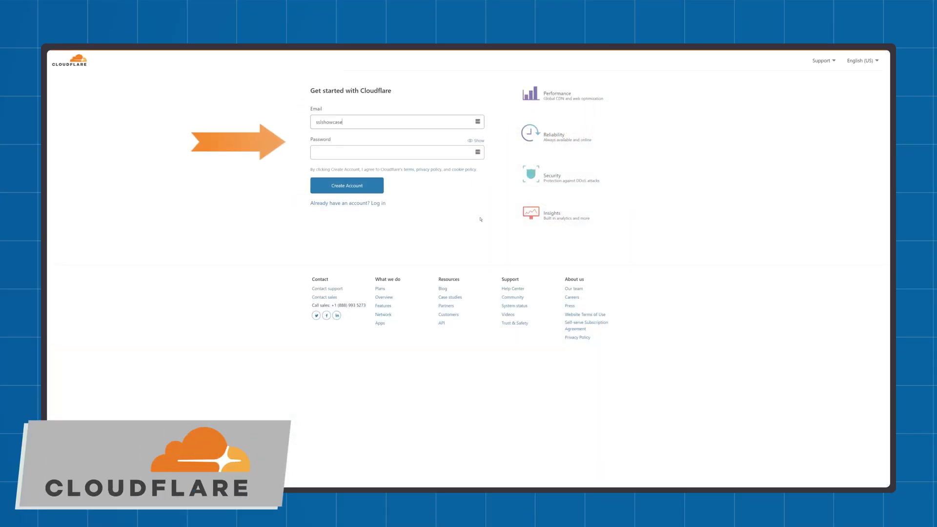
key("Tab")
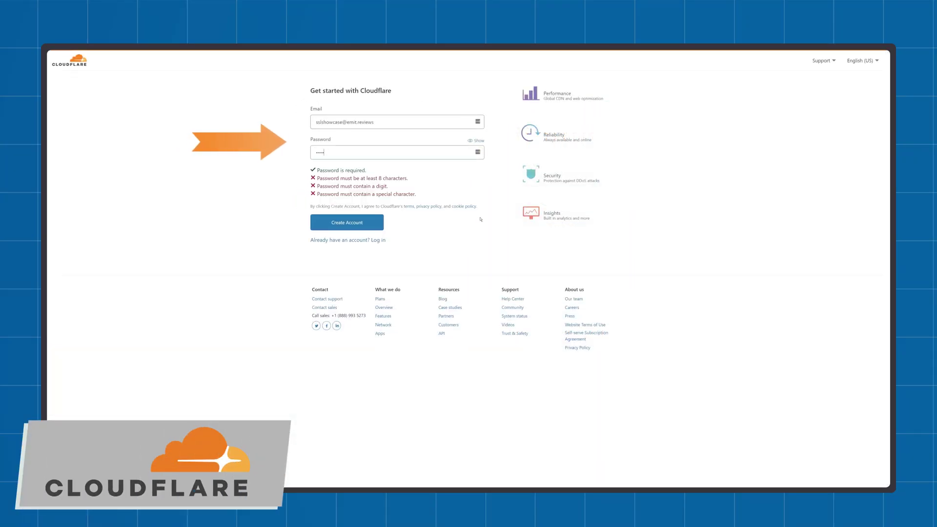
left_click(375, 222)
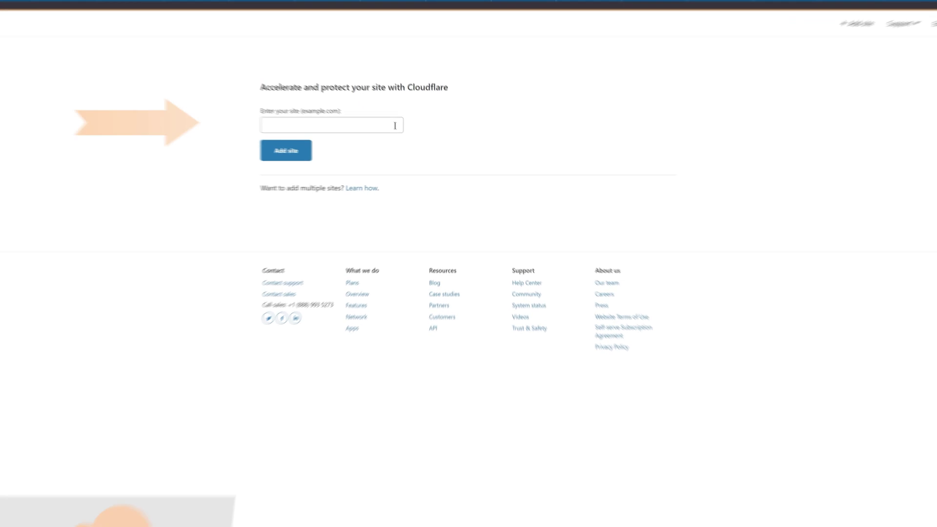
Add emitsites.tech to Cloudflare on the Free plan and review its imported DNS records
type("emitsites.tech")
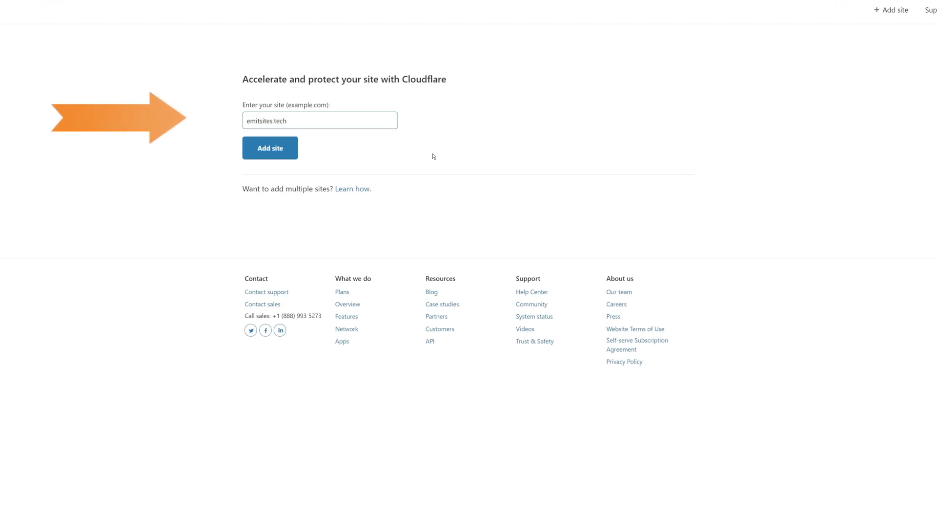
left_click(273, 147)
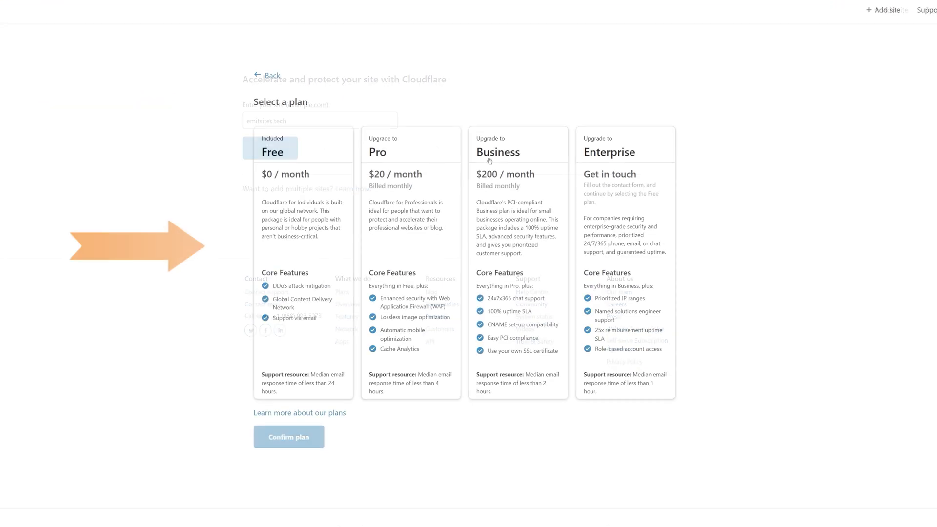
left_click(295, 213)
left_click(288, 437)
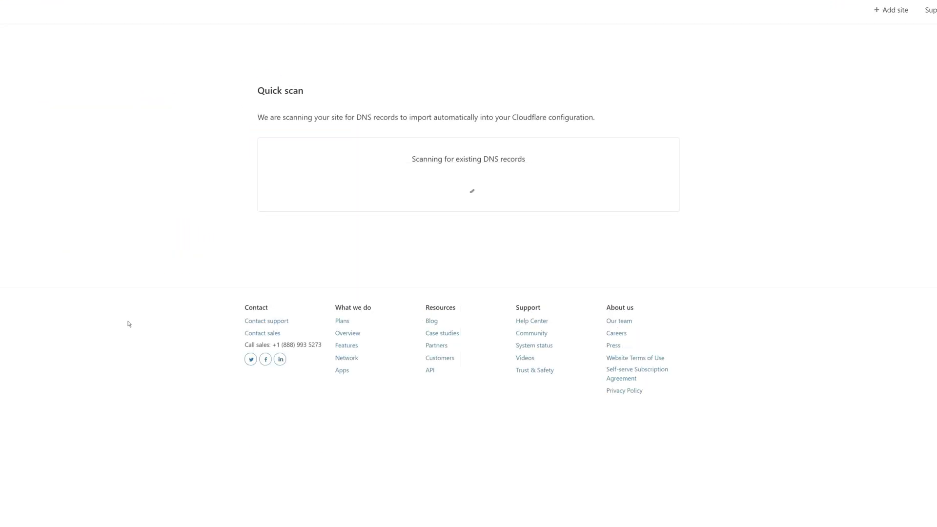
scroll(191, 370, "down", 5)
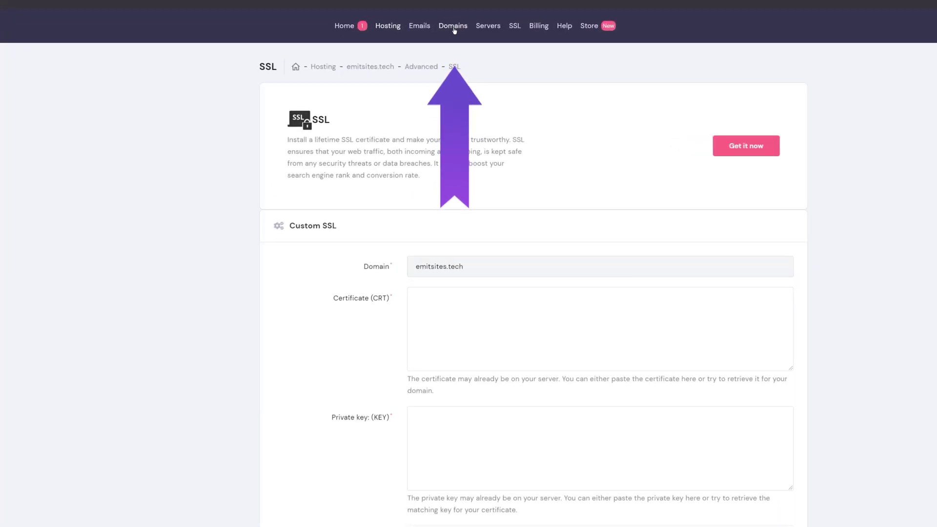
For emitsites.tech, paste collins.ns.cloudflare.com into Nameserver #1 and derek.ns.cloudflare.com into #2, then save
left_click(454, 27)
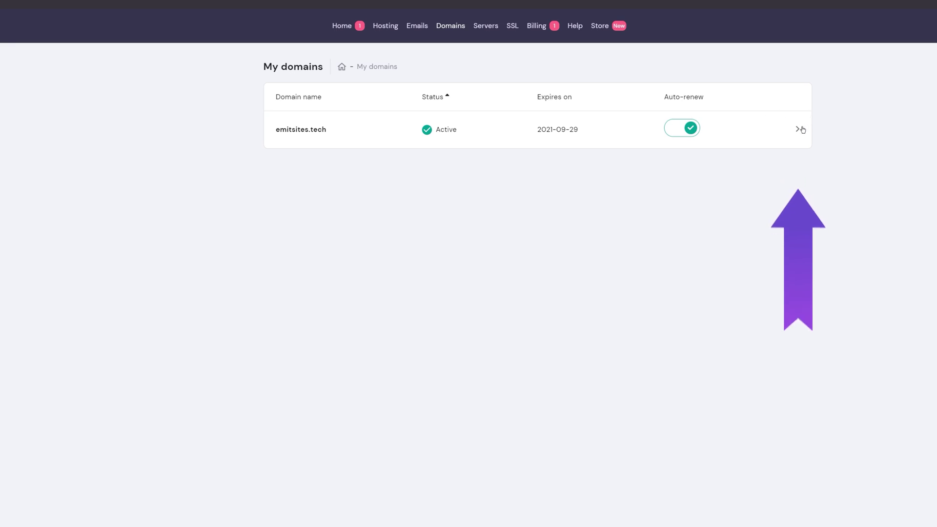
left_click(795, 129)
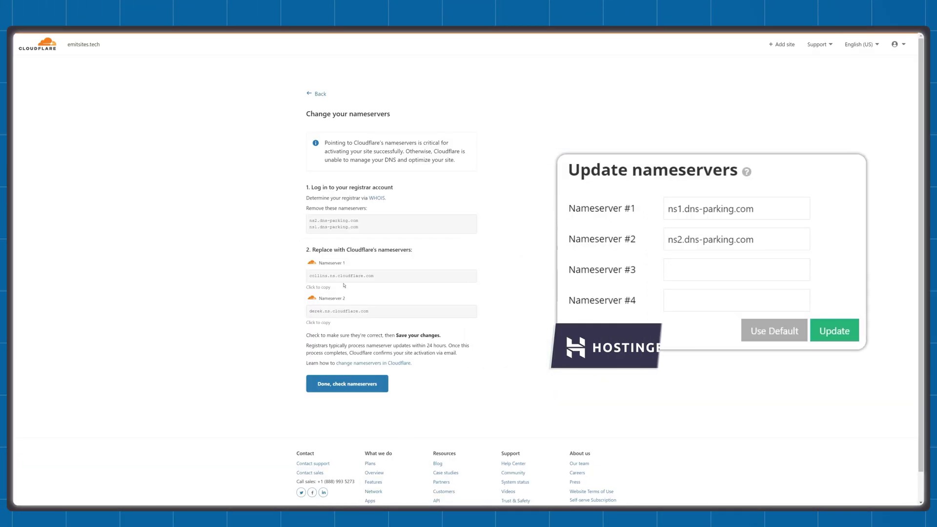
left_click(341, 276)
right_click(328, 280)
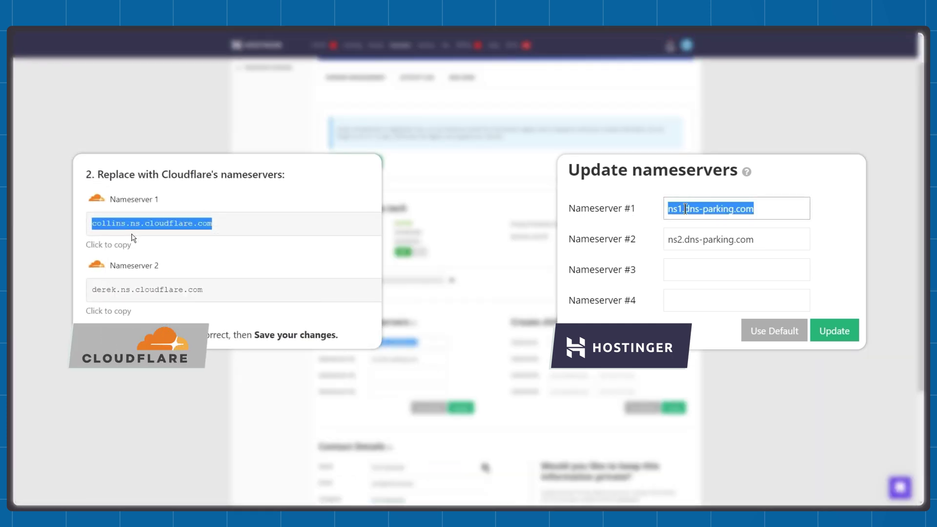
right_click(710, 210)
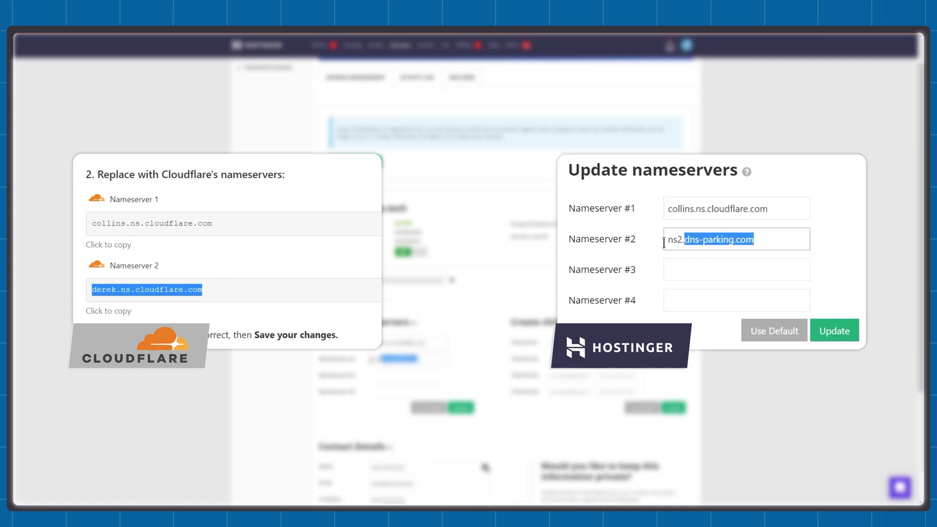
right_click(385, 360)
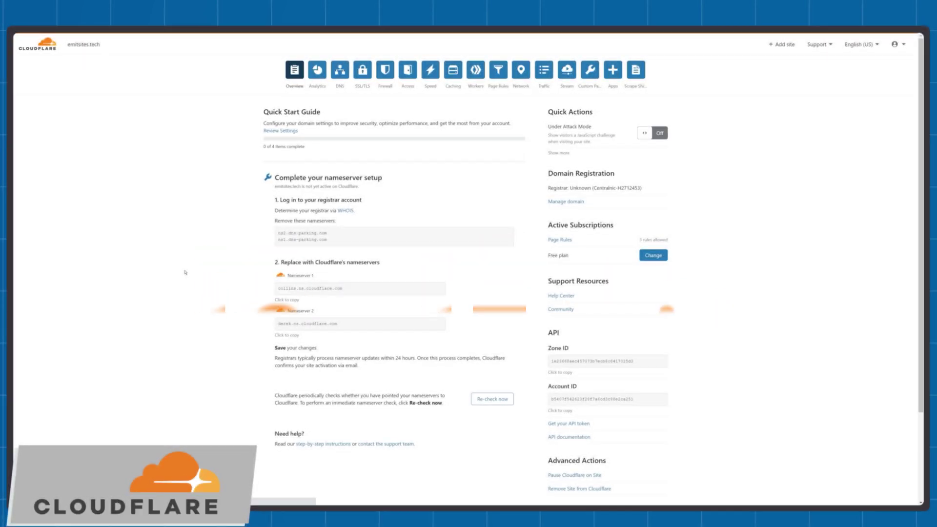
Reload Cloudflare's overview to confirm activation, then open the SSL/TLS Edge Certificates settings
key("F5")
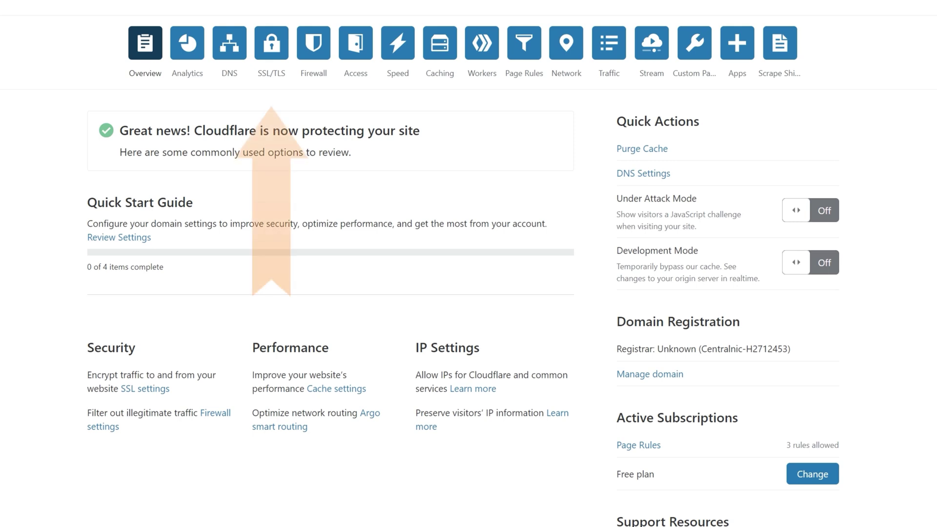
left_click(273, 48)
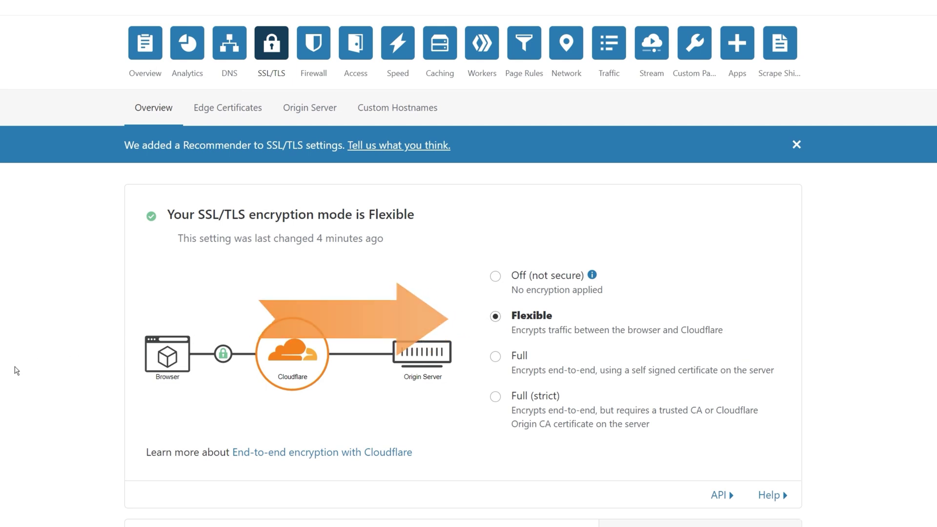
left_click(227, 108)
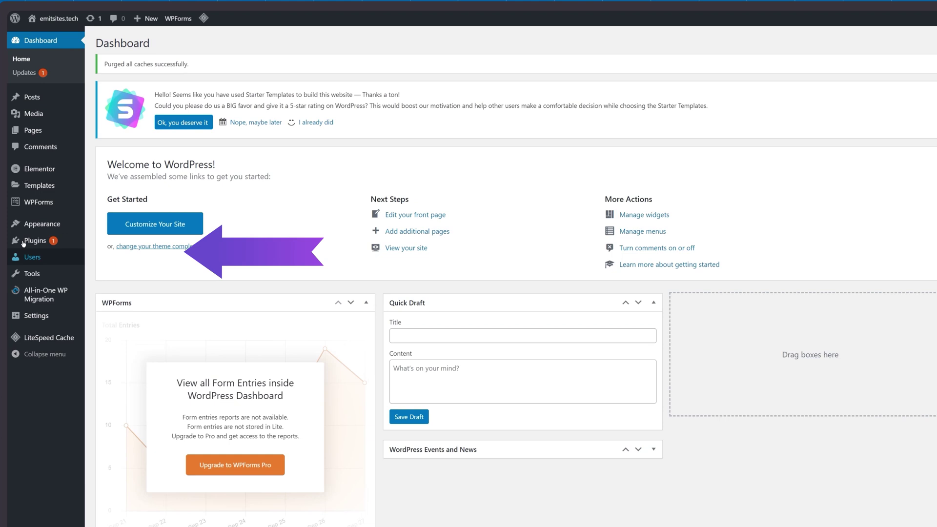
Search the plugin directory for 'really simple ssl' and activate Really Simple SSL
mouse_move(58, 206)
left_click(107, 257)
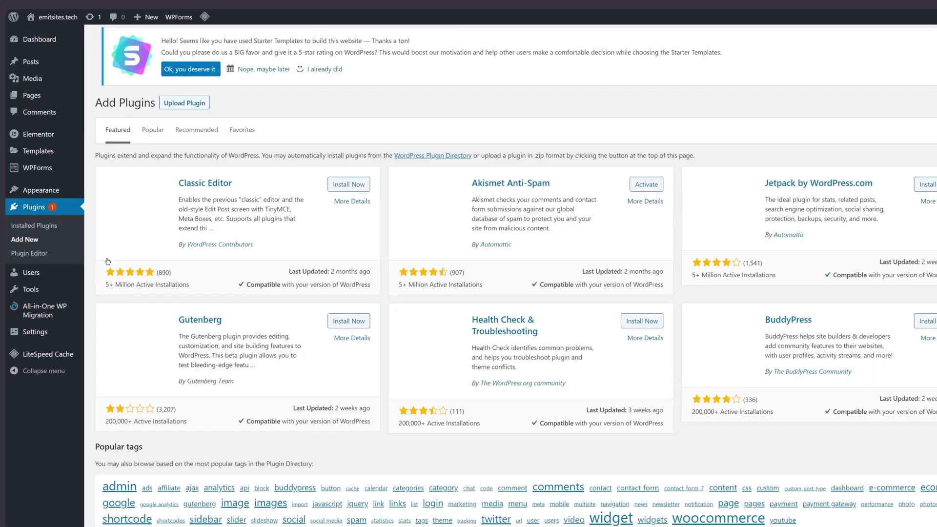
left_click(847, 132)
type("f")
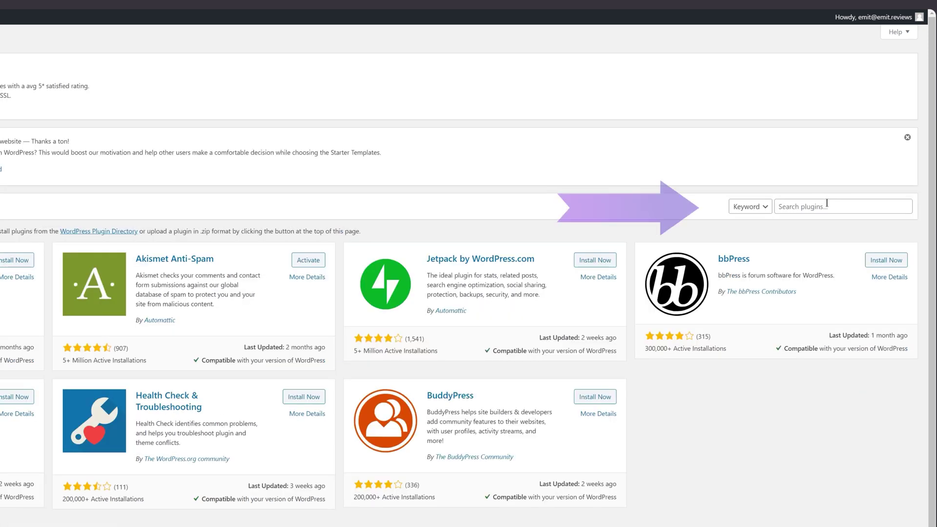
left_click(824, 206)
type("really simple ss")
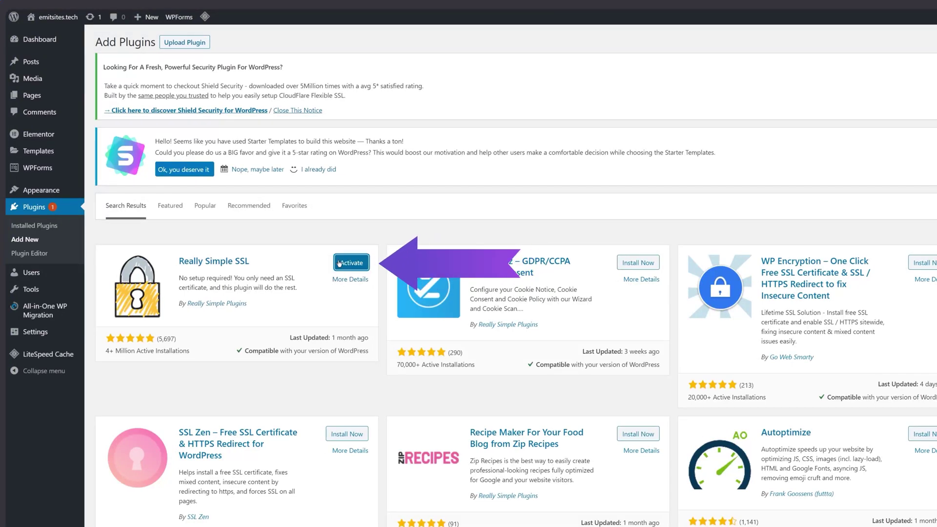
left_click(339, 263)
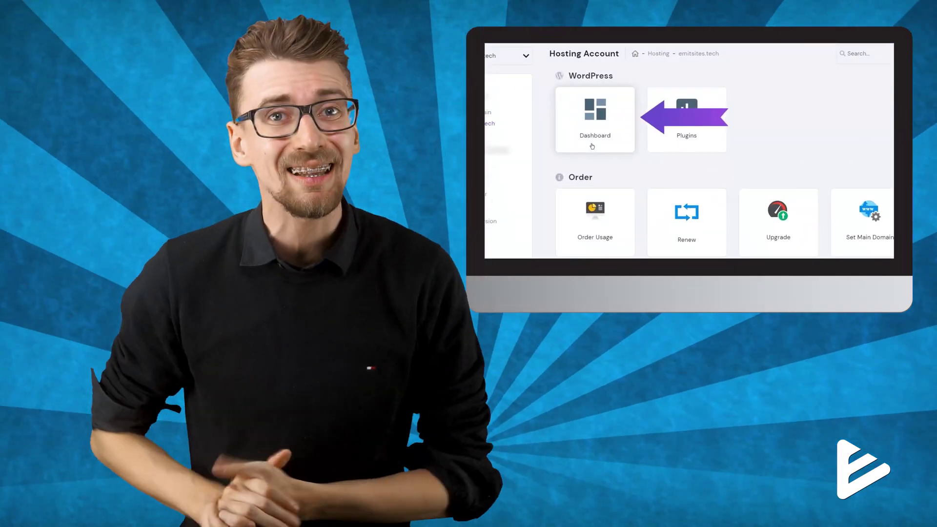
Open emitsites.tech's WordPress management page from the hosting account's WordPress Dashboard card
left_click(592, 146)
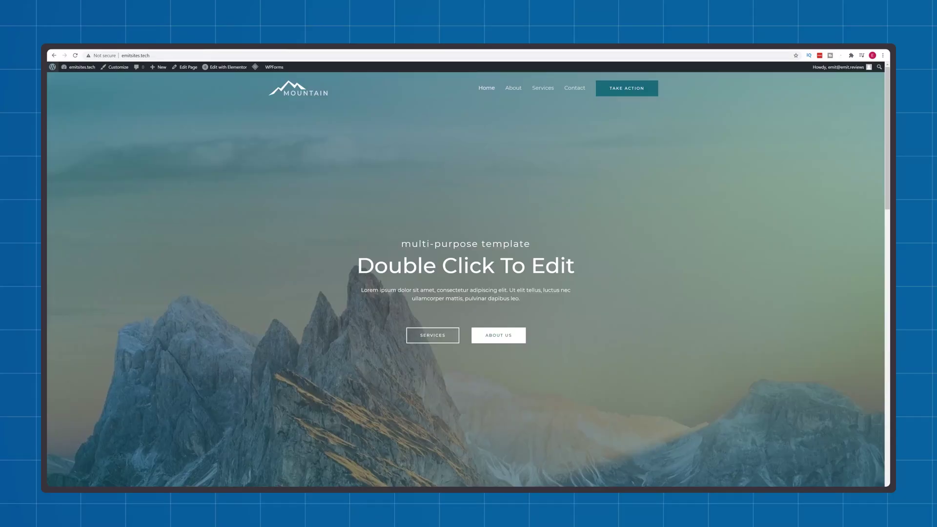
Check the site's not-secure warning, then go to Elementor Tools' Replace URL tab
left_click(102, 55)
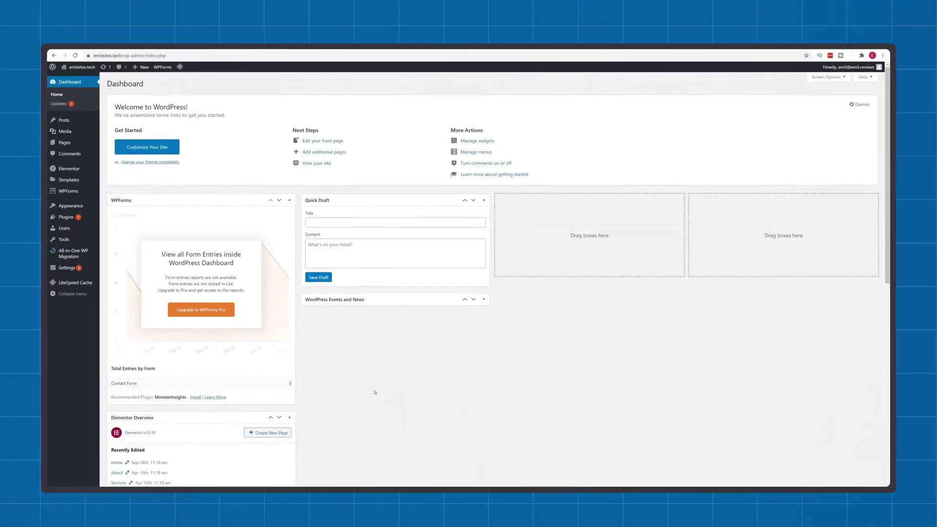
mouse_move(69, 169)
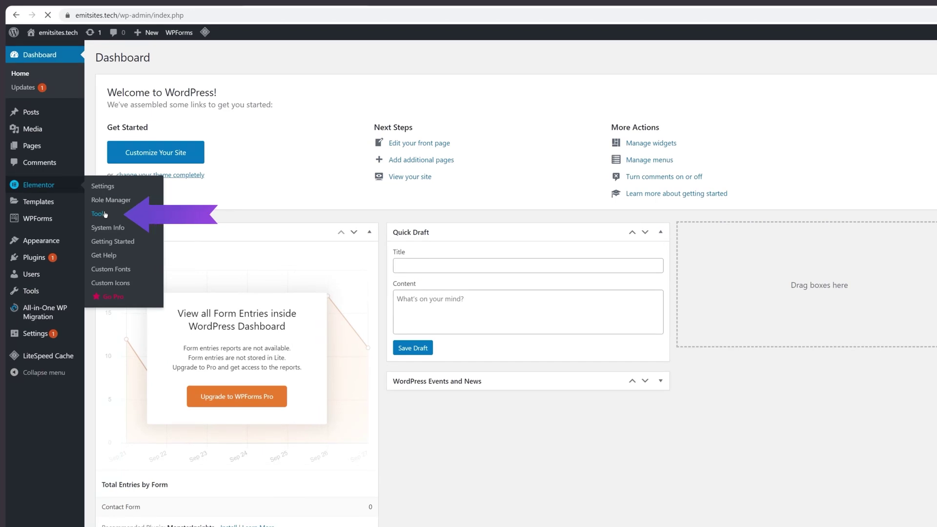
left_click(105, 214)
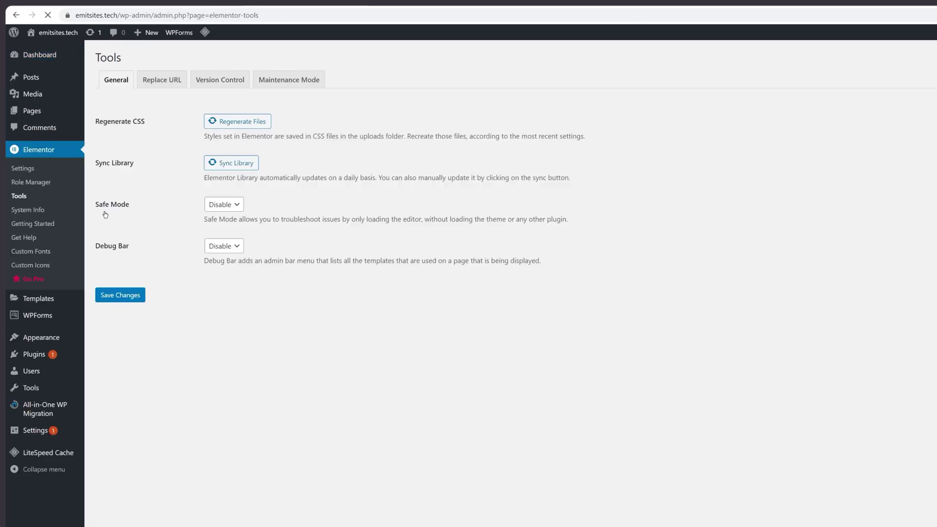
left_click(174, 83)
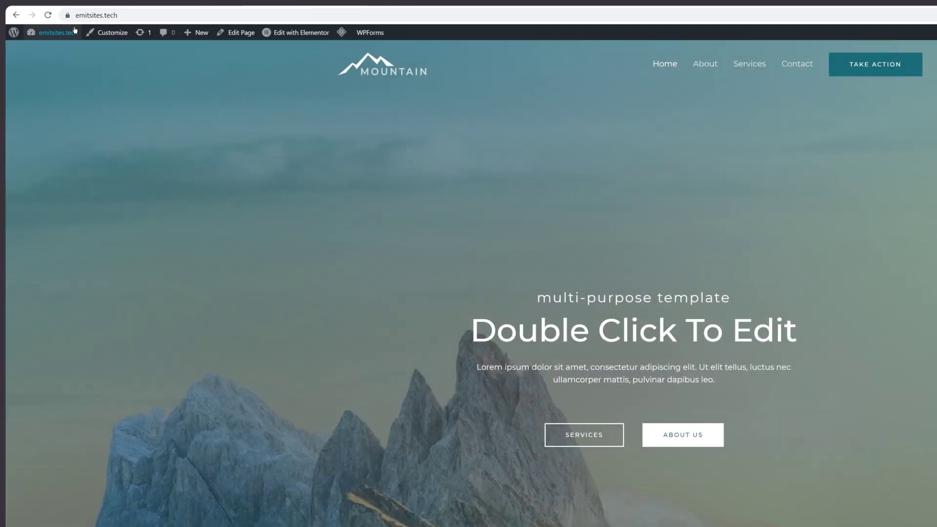
View the site information to confirm emitsites.tech's connection is secure
left_click(68, 16)
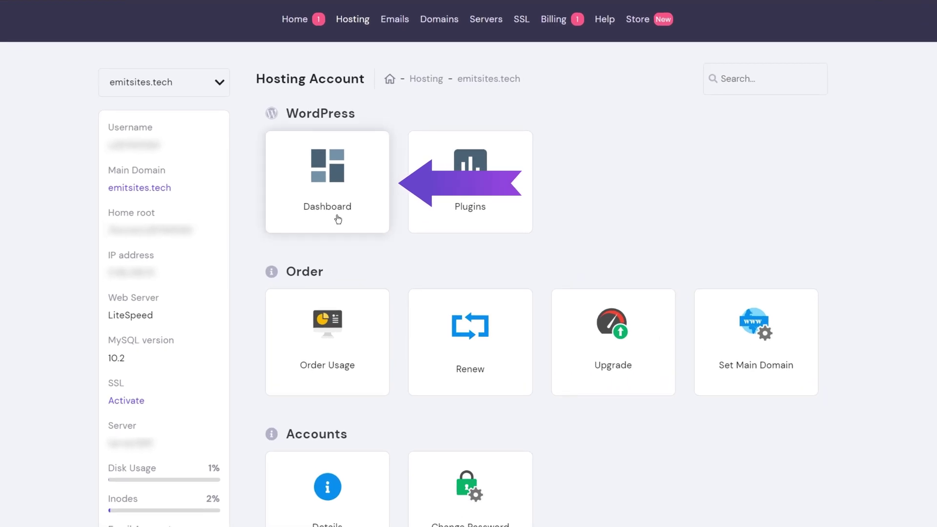
Open emitsites.tech's WordPress management page and scroll to Speed & Security
left_click(337, 215)
scroll(337, 195, "down", 6)
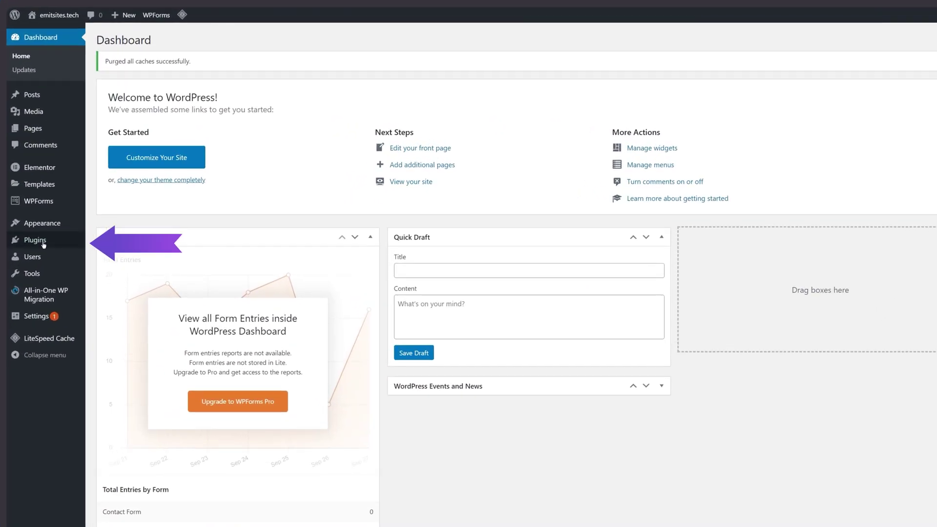
Search for 'smush', then install and activate the Smush plugin
mouse_move(76, 208)
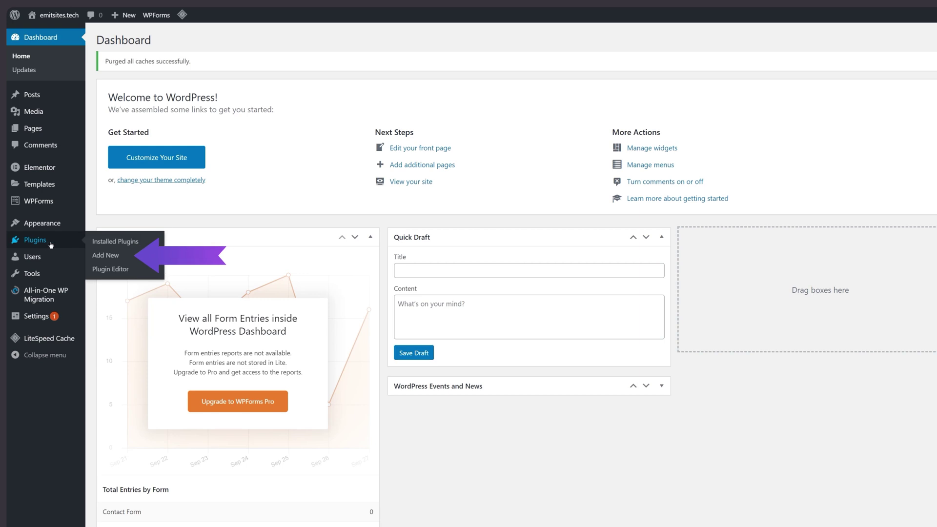
left_click(113, 257)
left_click(801, 67)
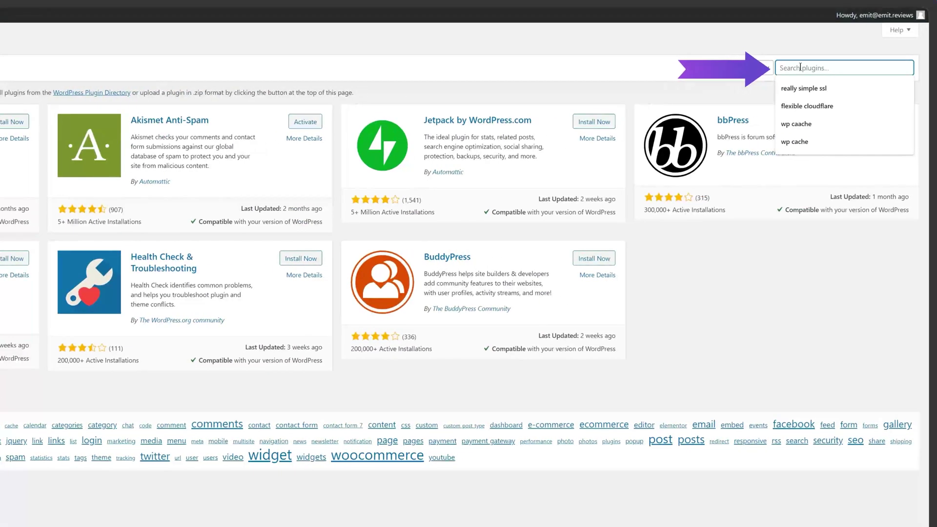
type("smush")
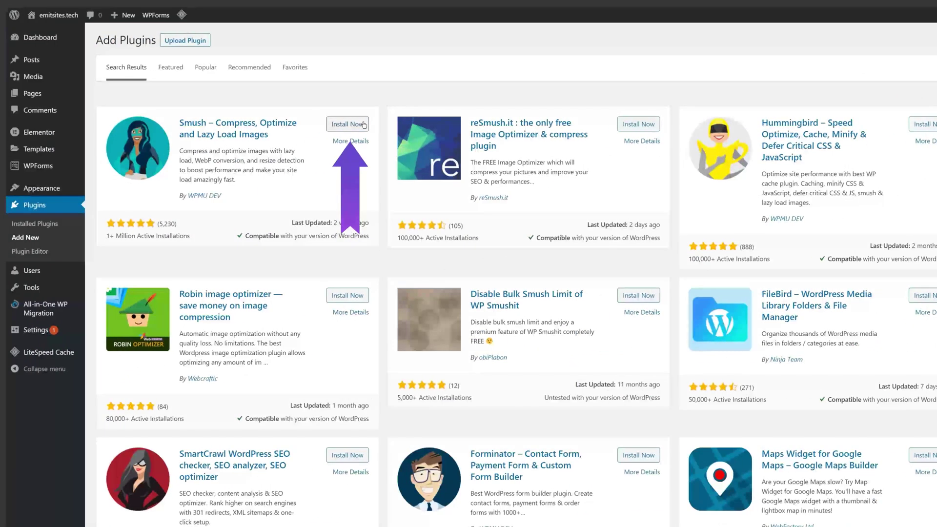
left_click(138, 124)
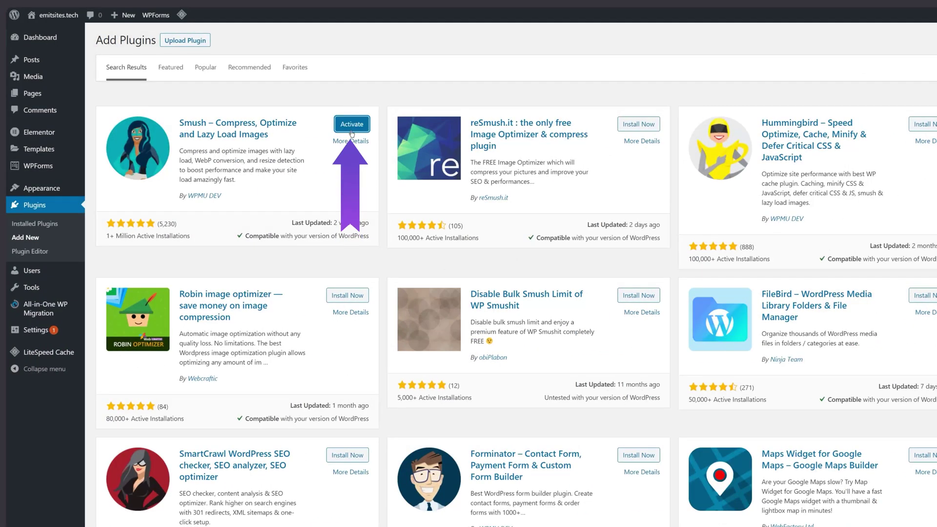
left_click(350, 124)
Bulk-compress all 22 unoptimized images in Smush and switch on full-size image resizing
mouse_move(41, 355)
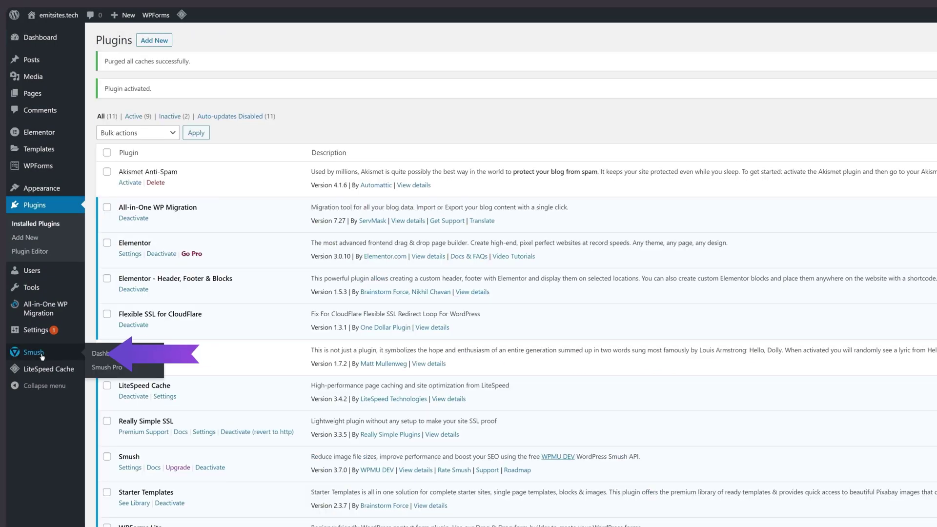
left_click(42, 354)
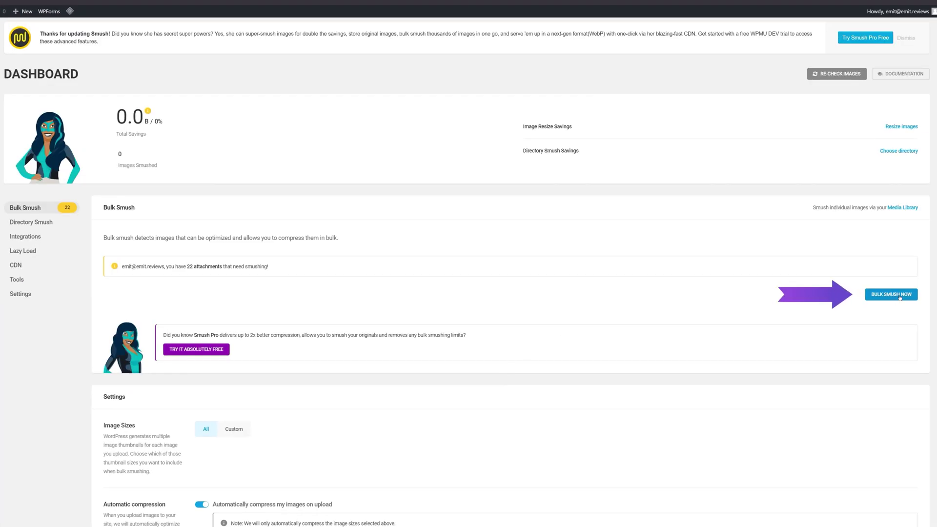
left_click(898, 295)
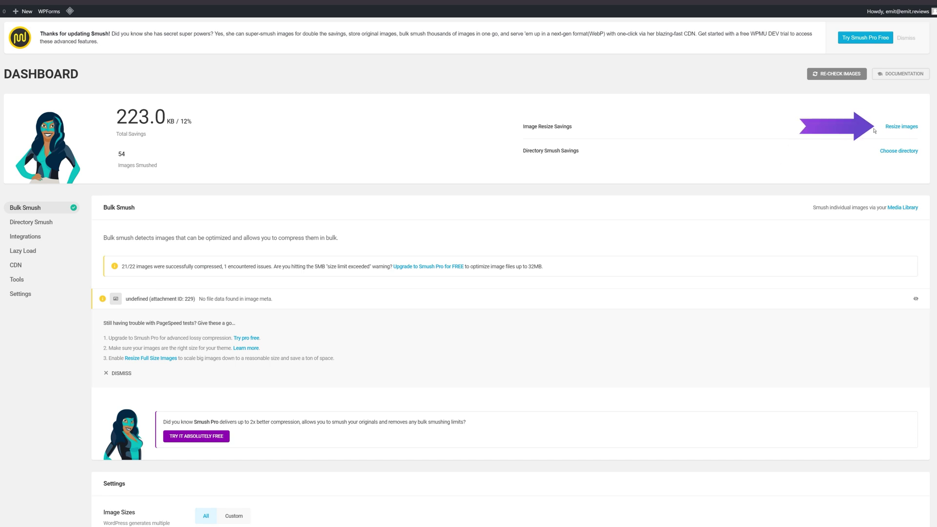
left_click(900, 127)
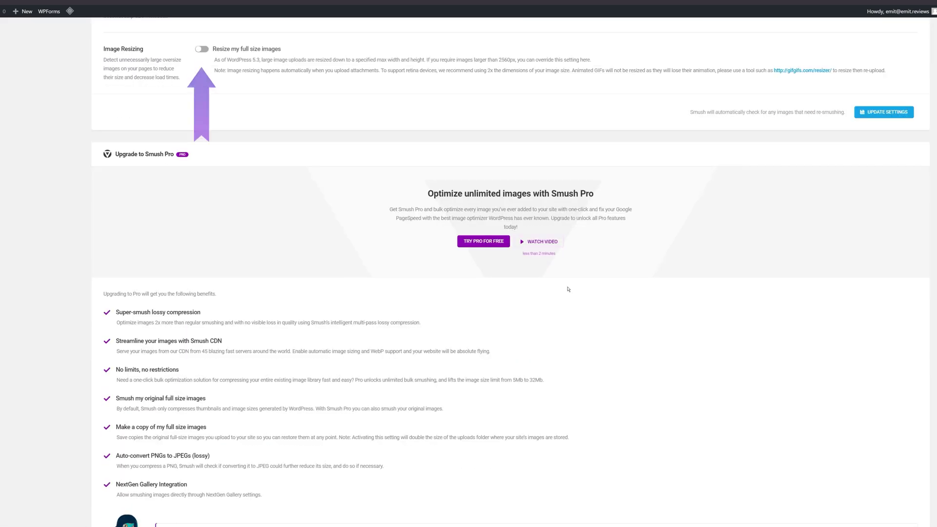
left_click(201, 49)
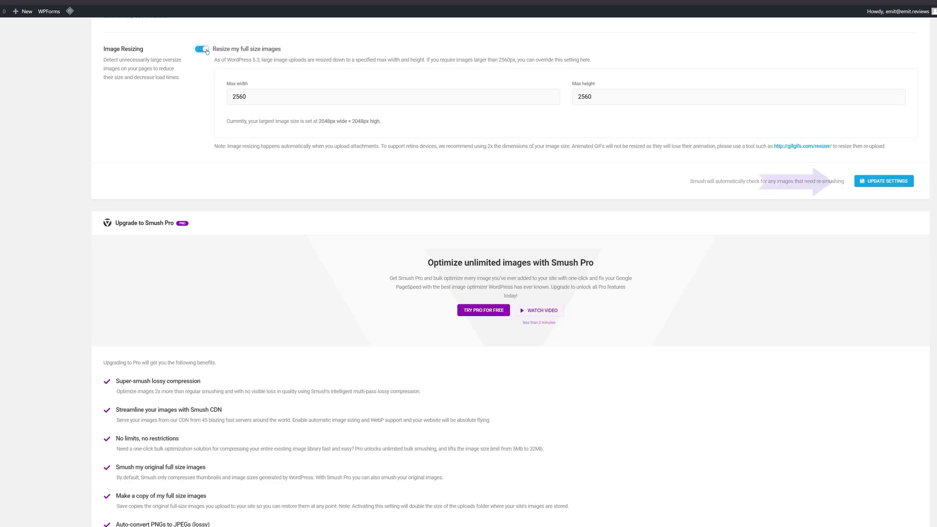
Save the resize settings, then activate Smush Lazy Load and save its settings
left_click(875, 181)
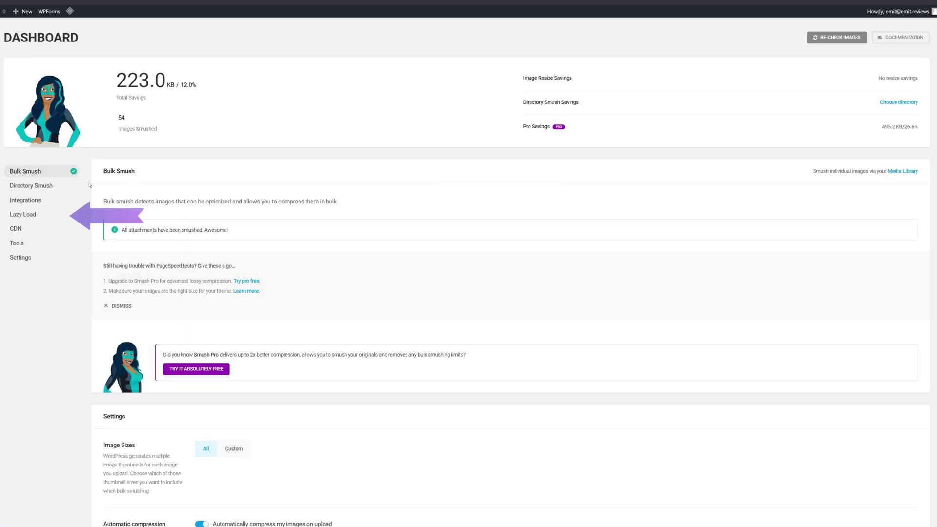
left_click(21, 215)
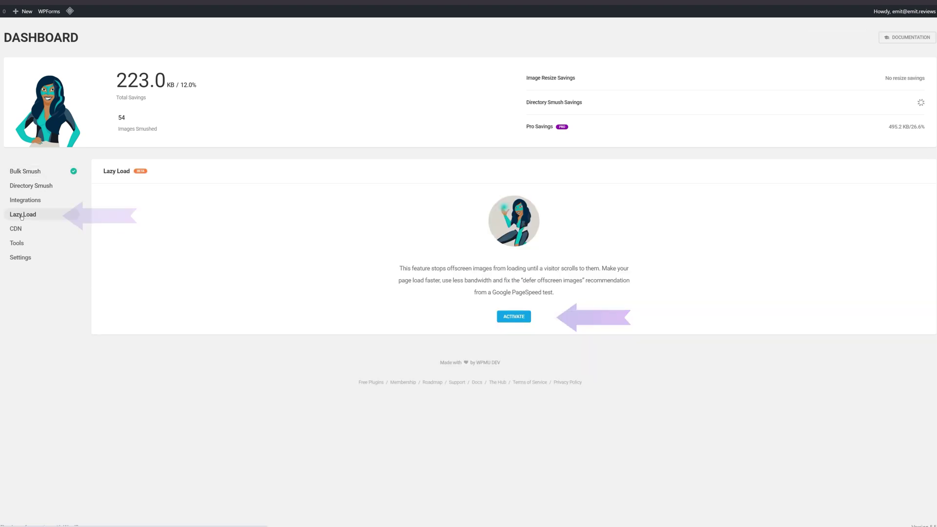
left_click(523, 317)
scroll(394, 307, "down", 10)
scroll(395, 309, "down", 5)
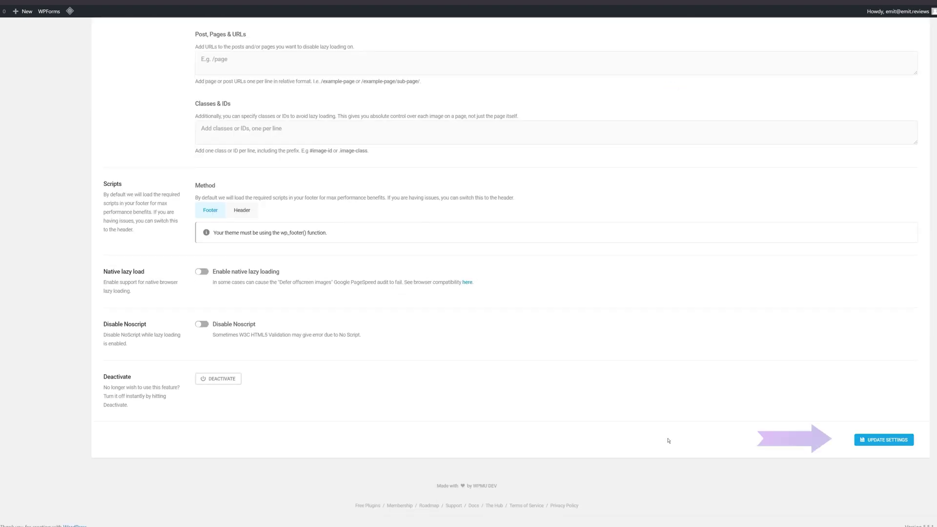
left_click(875, 439)
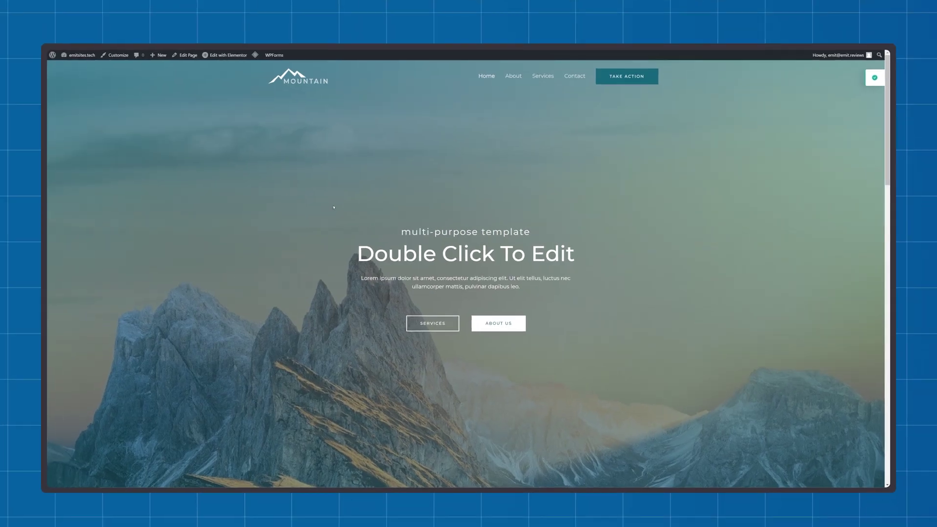
scroll(323, 214, "down", 1)
scroll(324, 213, "down", 10)
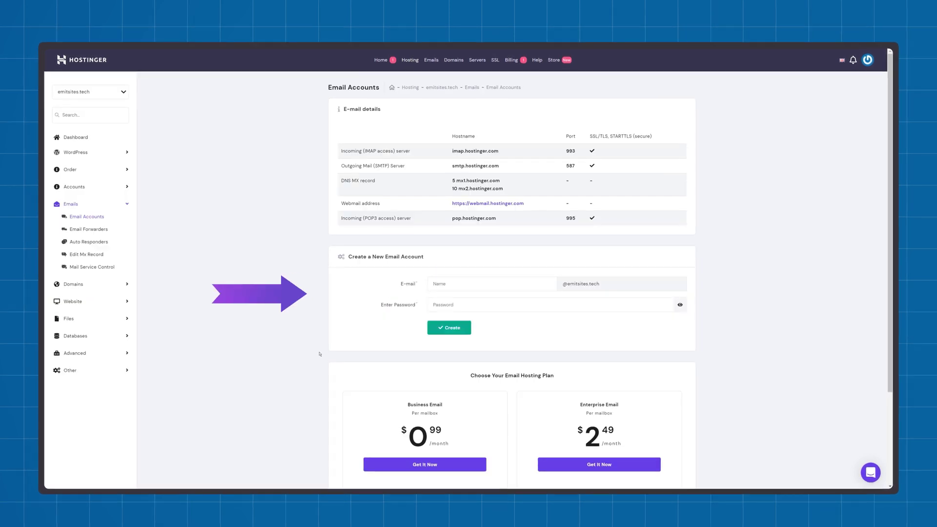
left_click(439, 290)
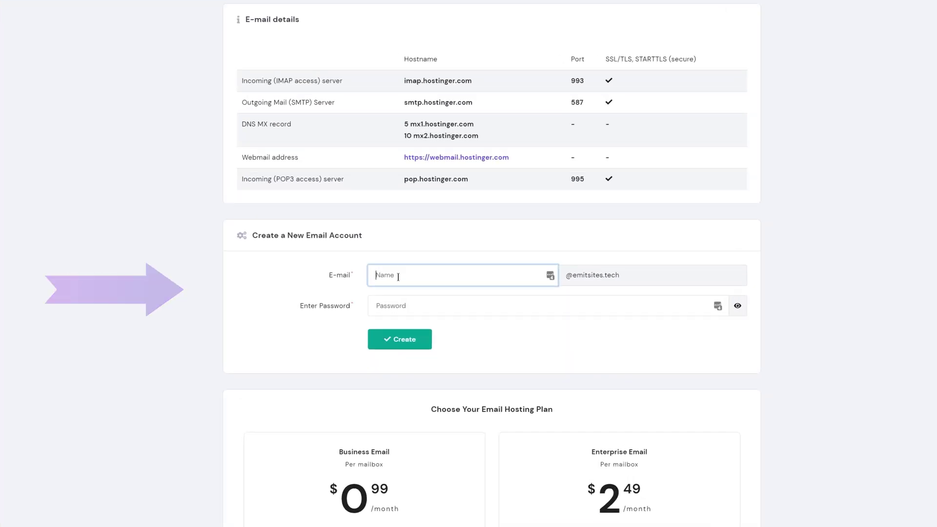
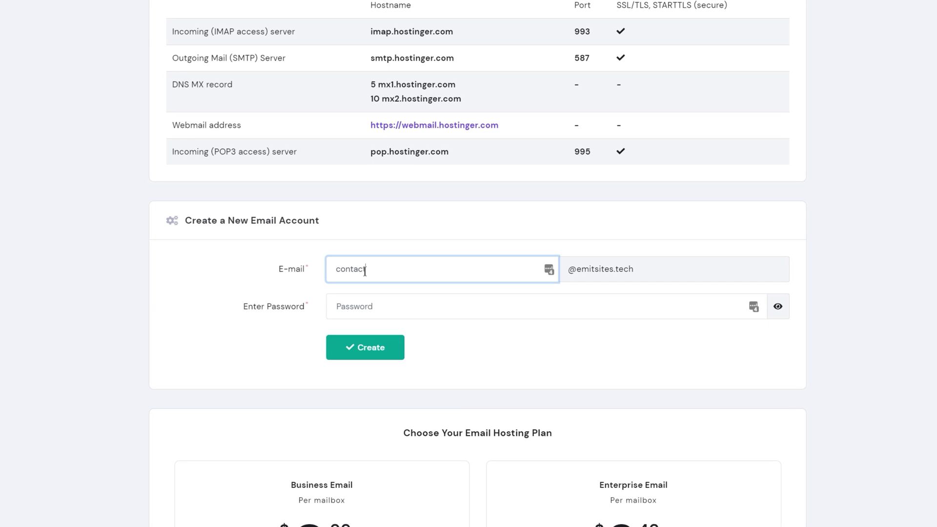
left_click(407, 296)
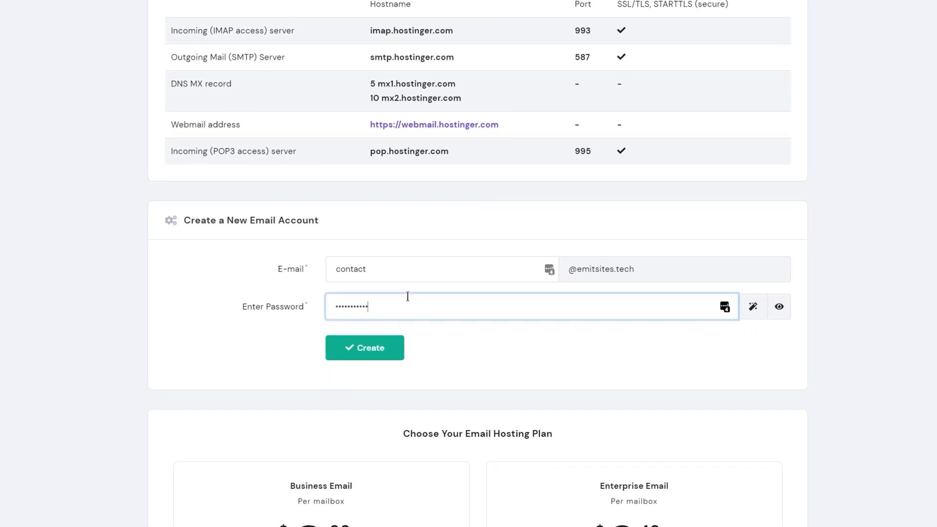
left_click(366, 348)
scroll(197, 337, "down", 4)
scroll(197, 338, "down", 3)
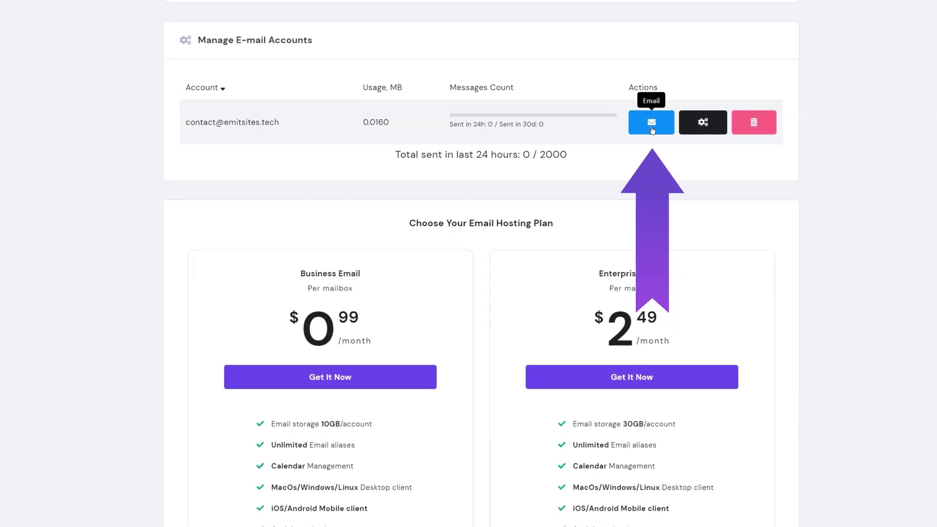
Launch Hostinger Webmail for the new contact mailbox on emitsites.tech to reach its inbox
left_click(650, 127)
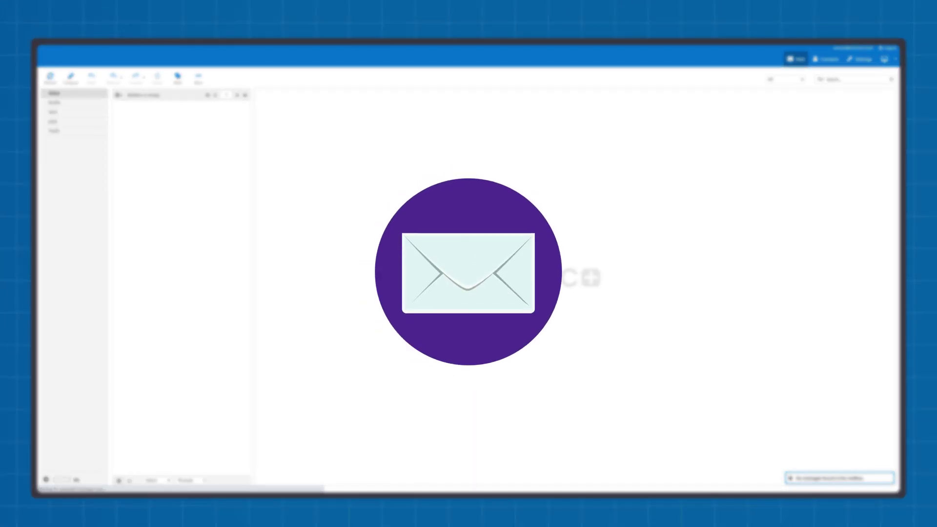